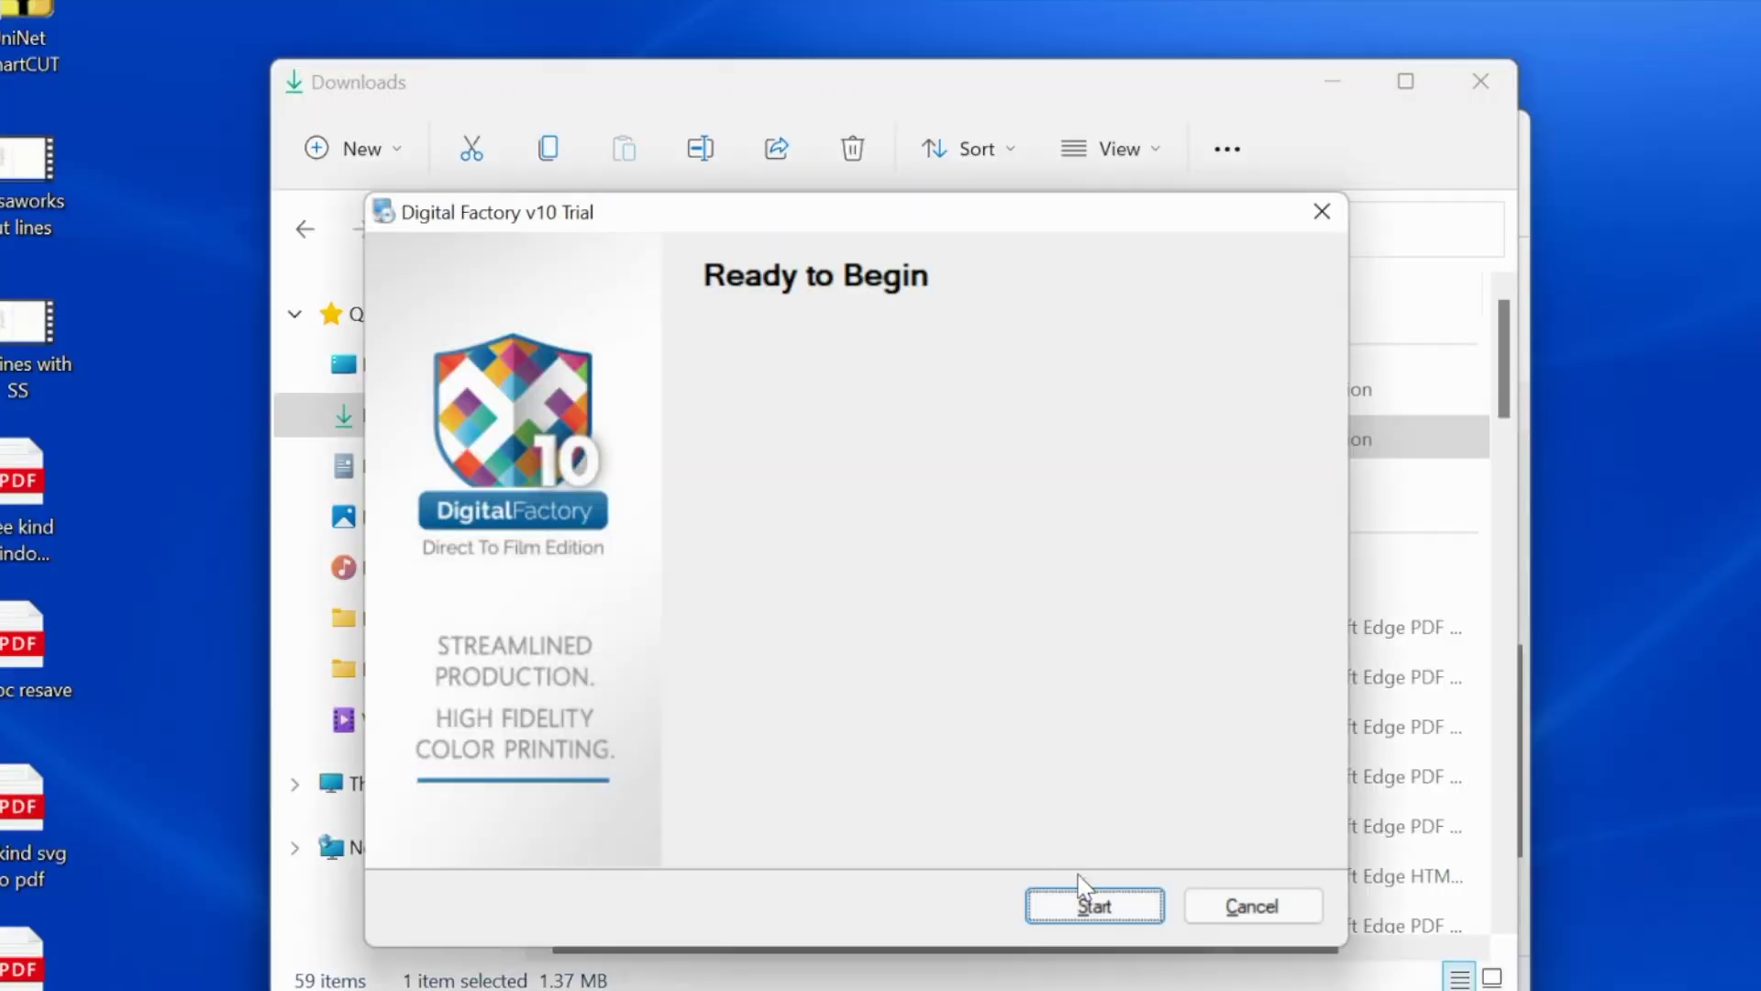
- Start the Digital Factory v10 Trial setup as a 64-bit Windows application and accept its license agreement
click(1094, 907)
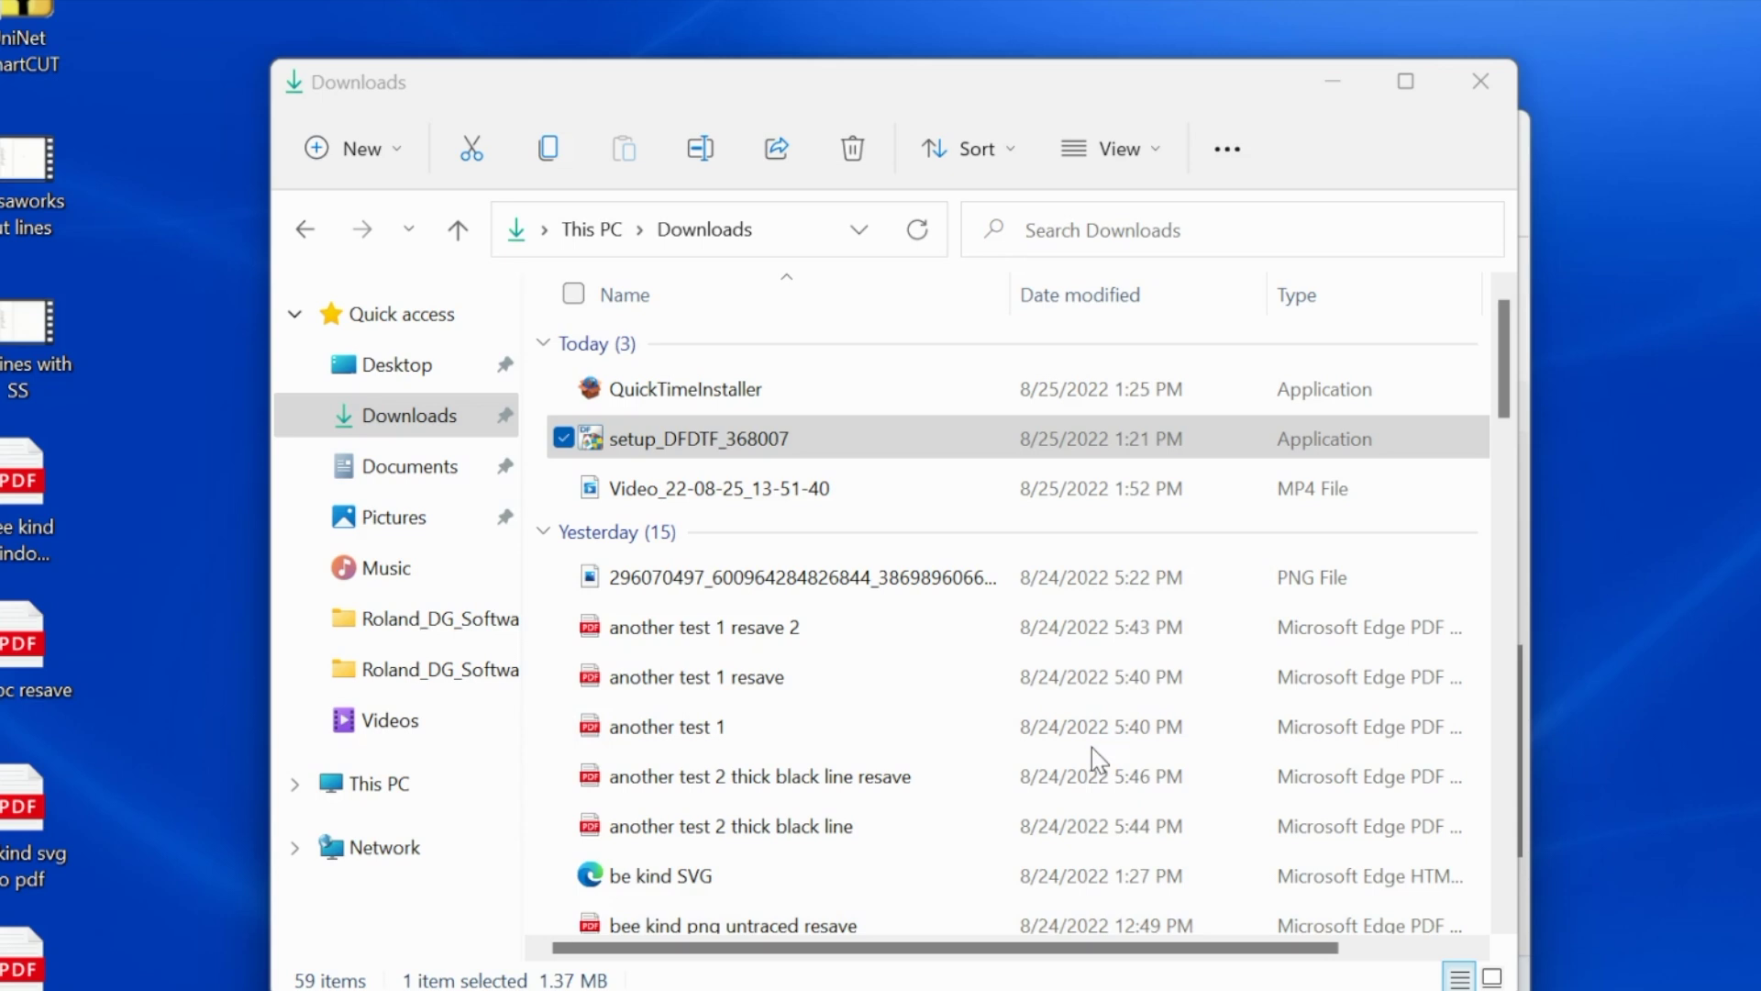
click(945, 615)
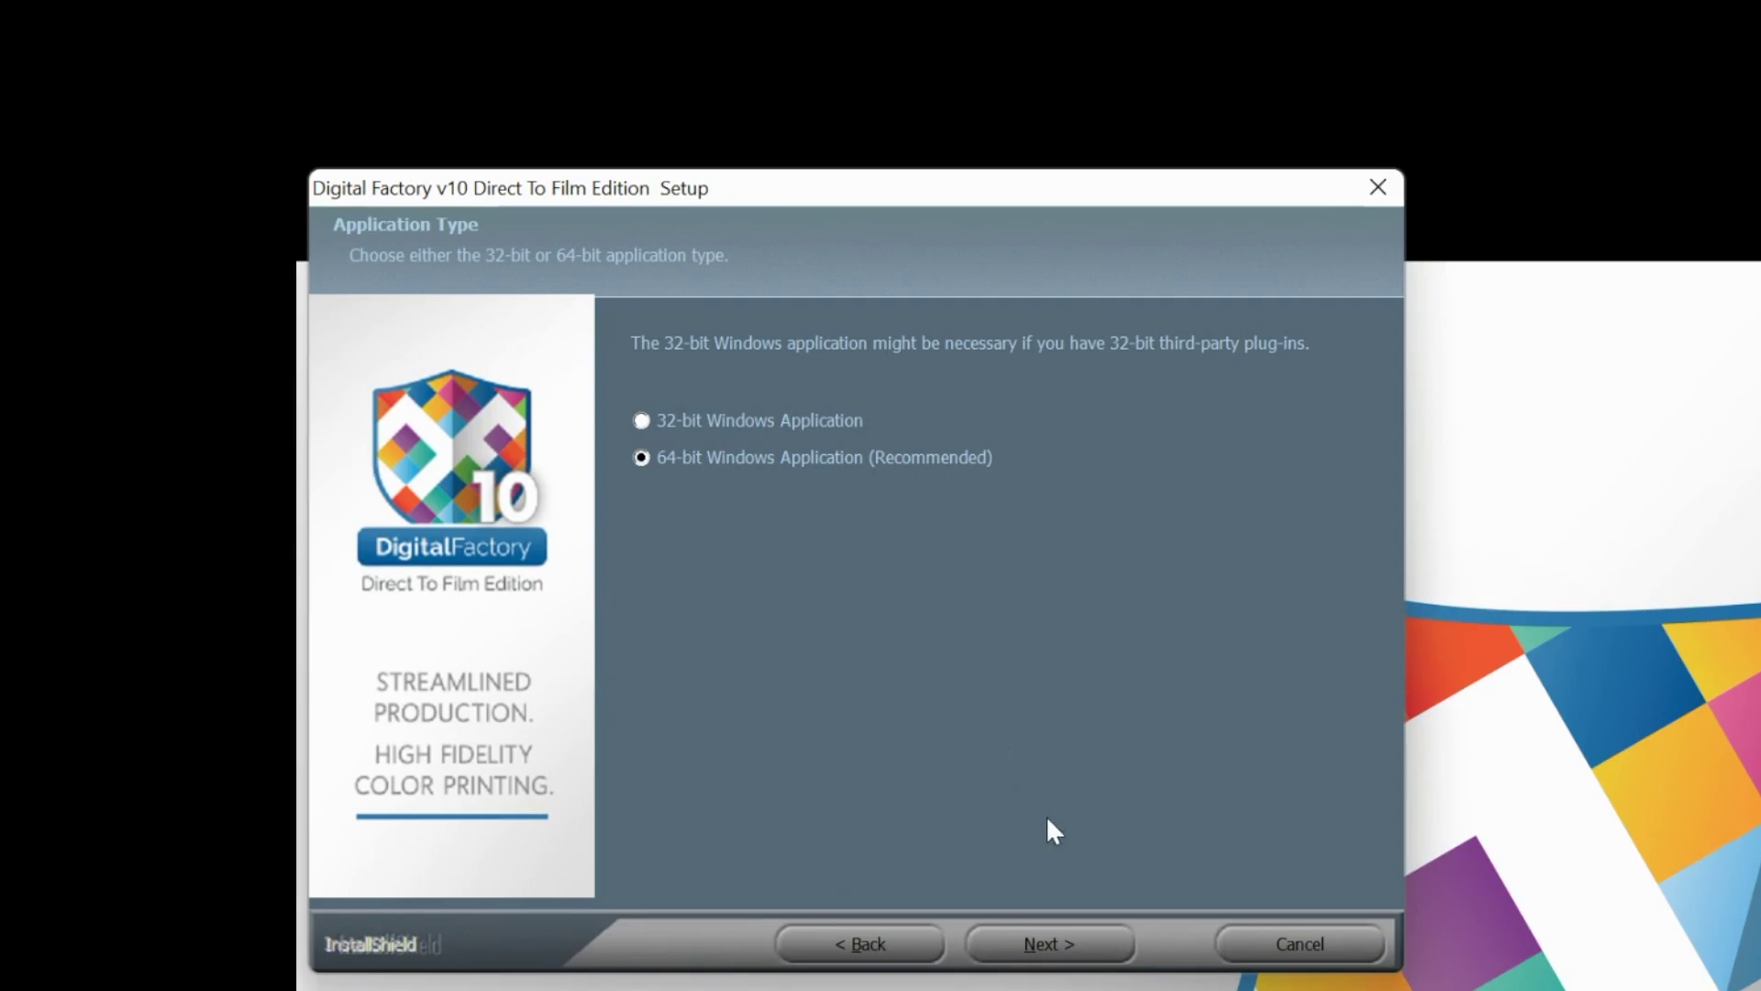
click(1064, 944)
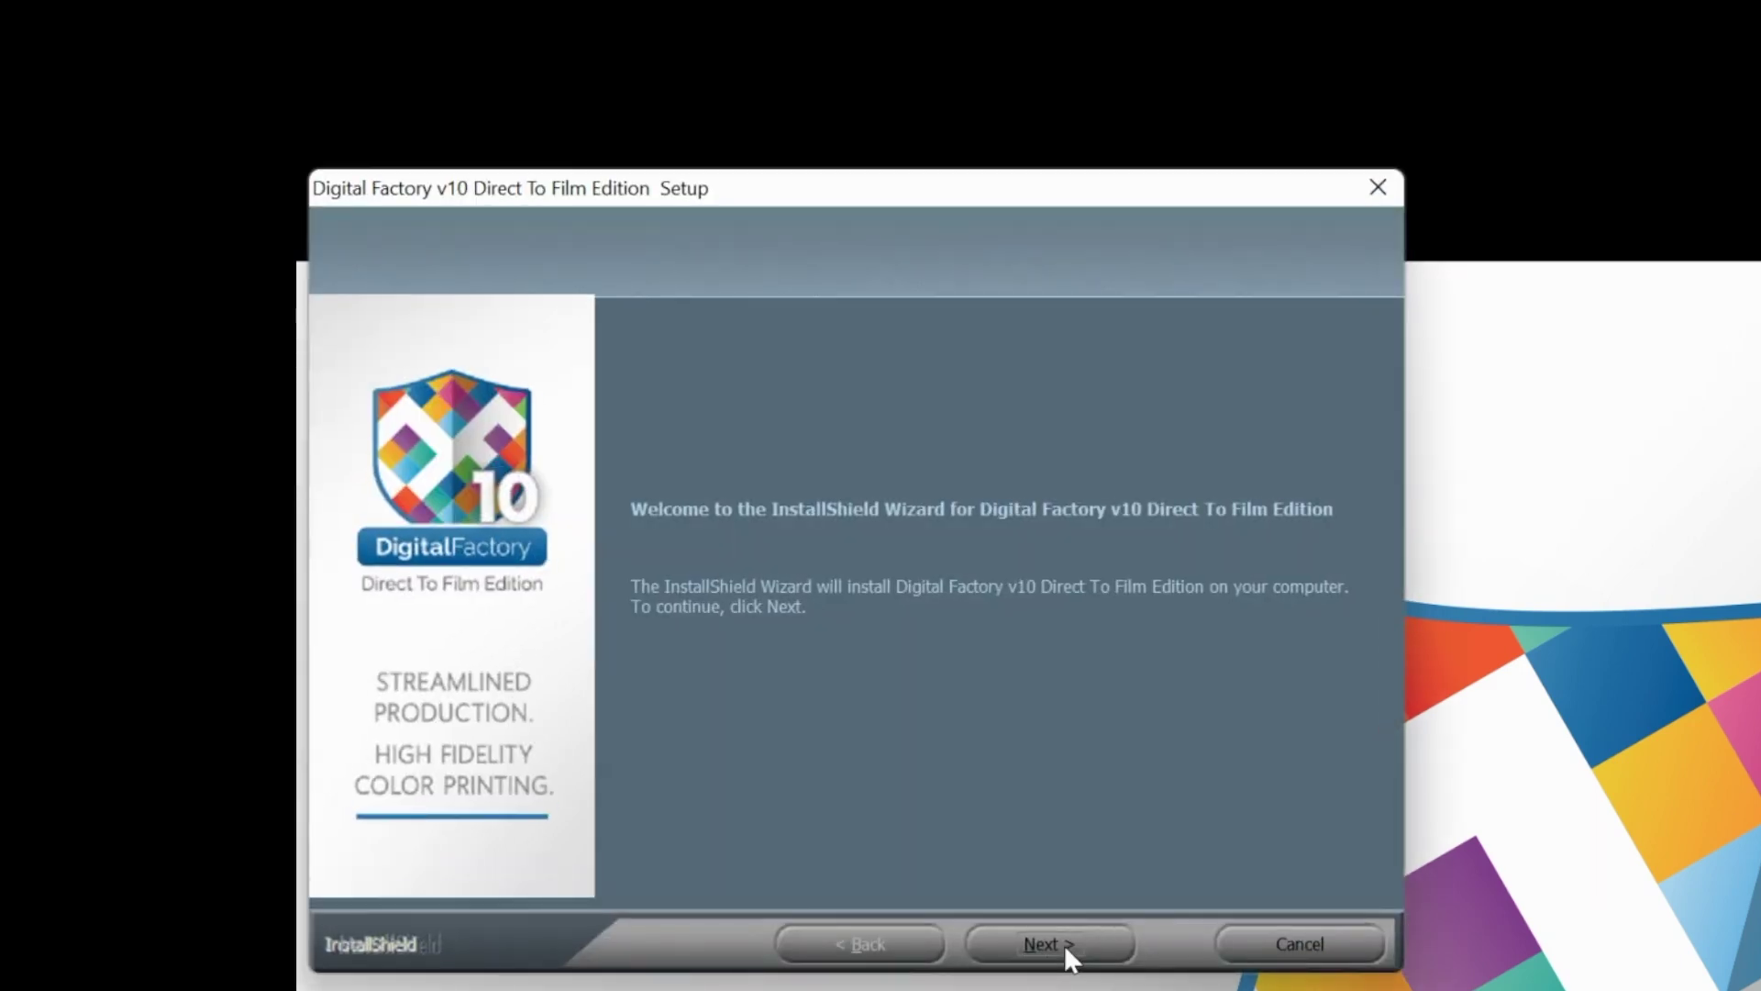
click(1064, 944)
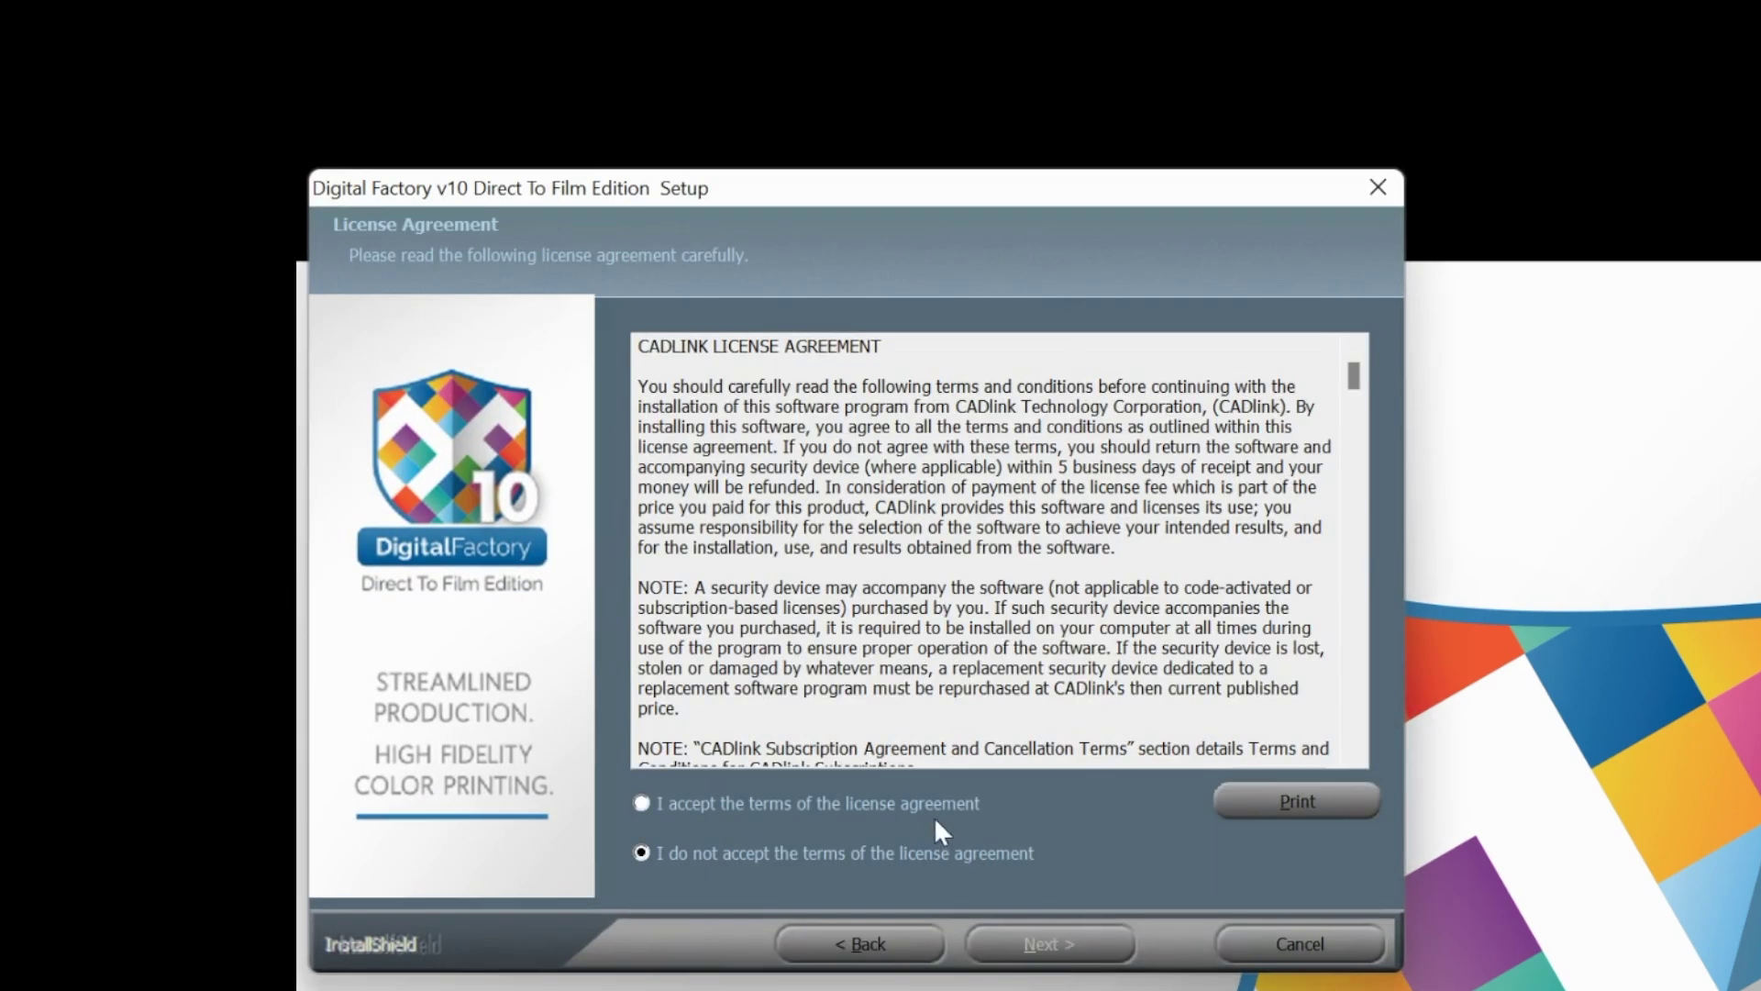
click(904, 803)
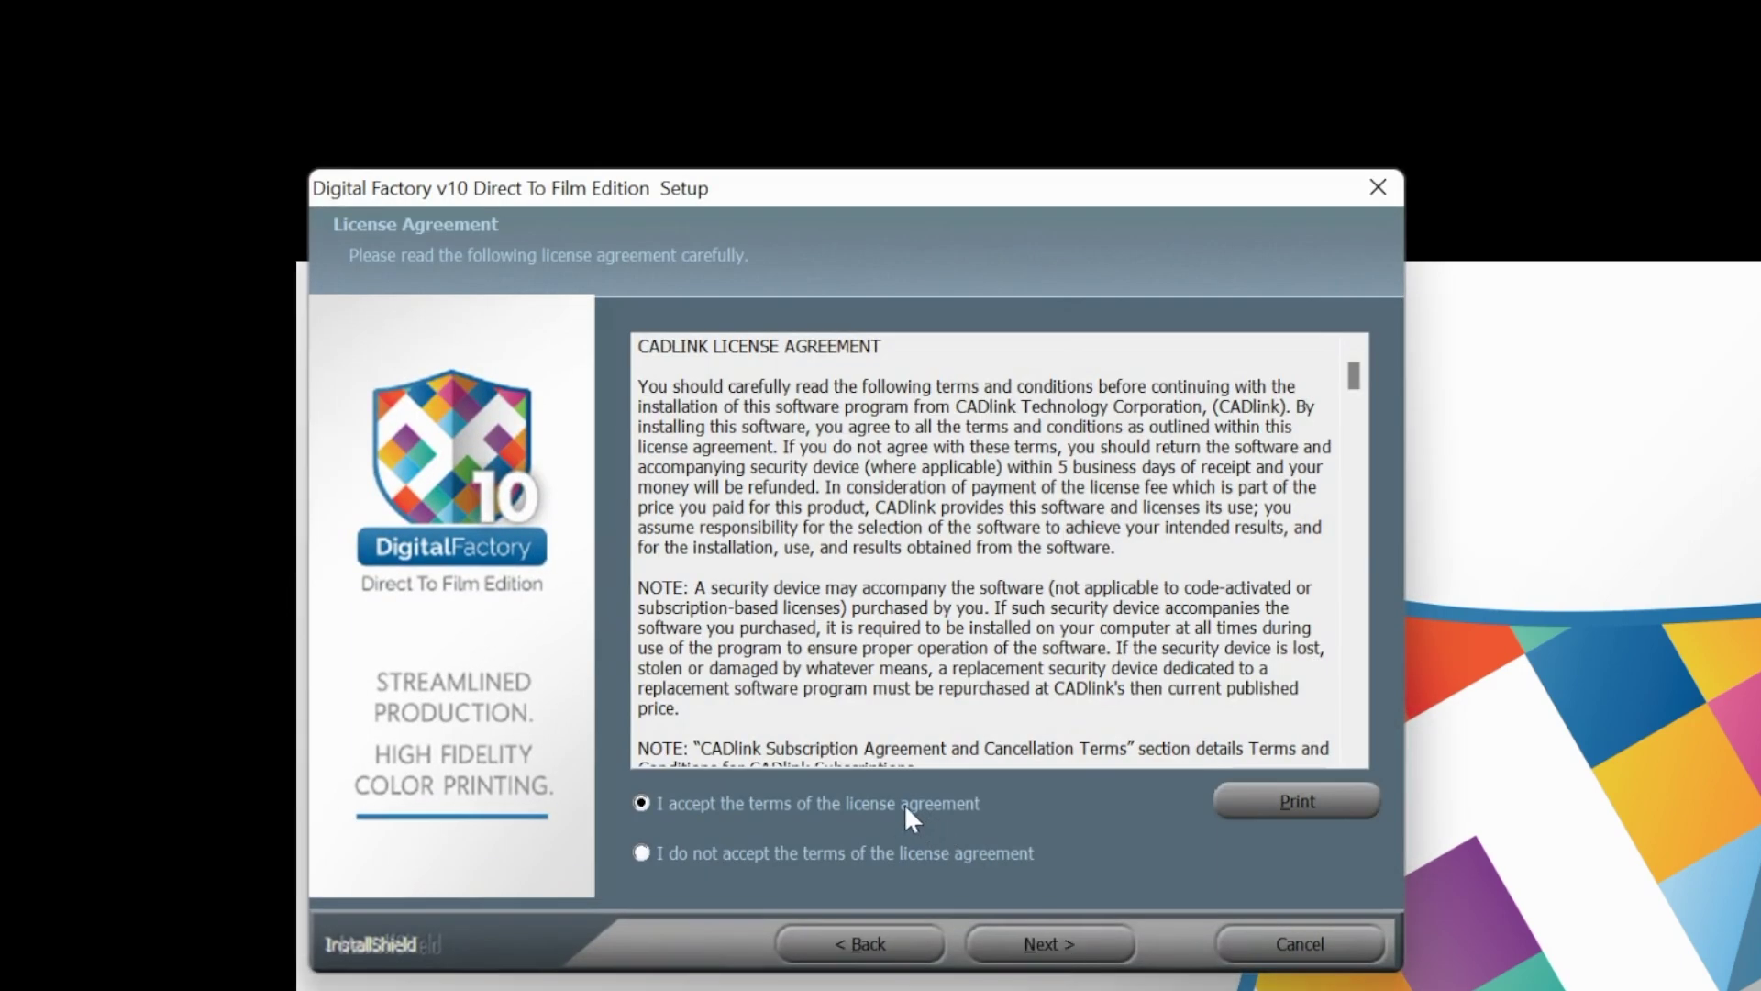
click(988, 940)
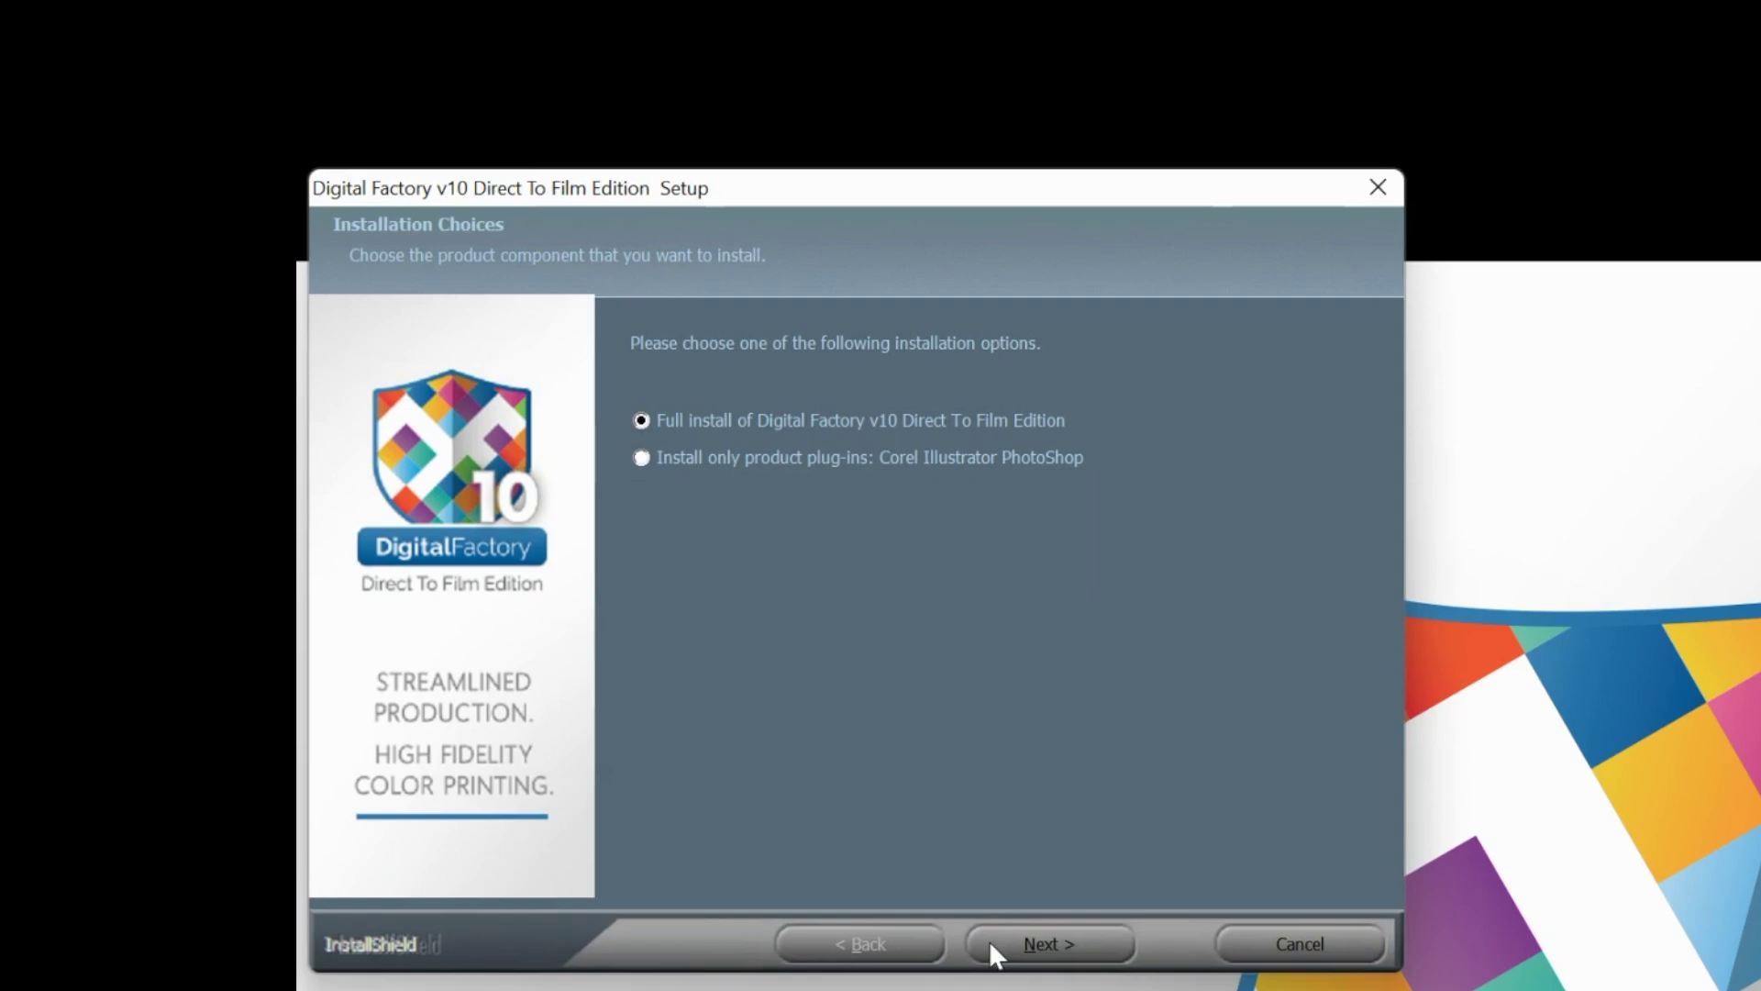
- Complete the full install of Digital Factory v10 Direct To Film Edition, keeping the default destination and program folder
click(989, 940)
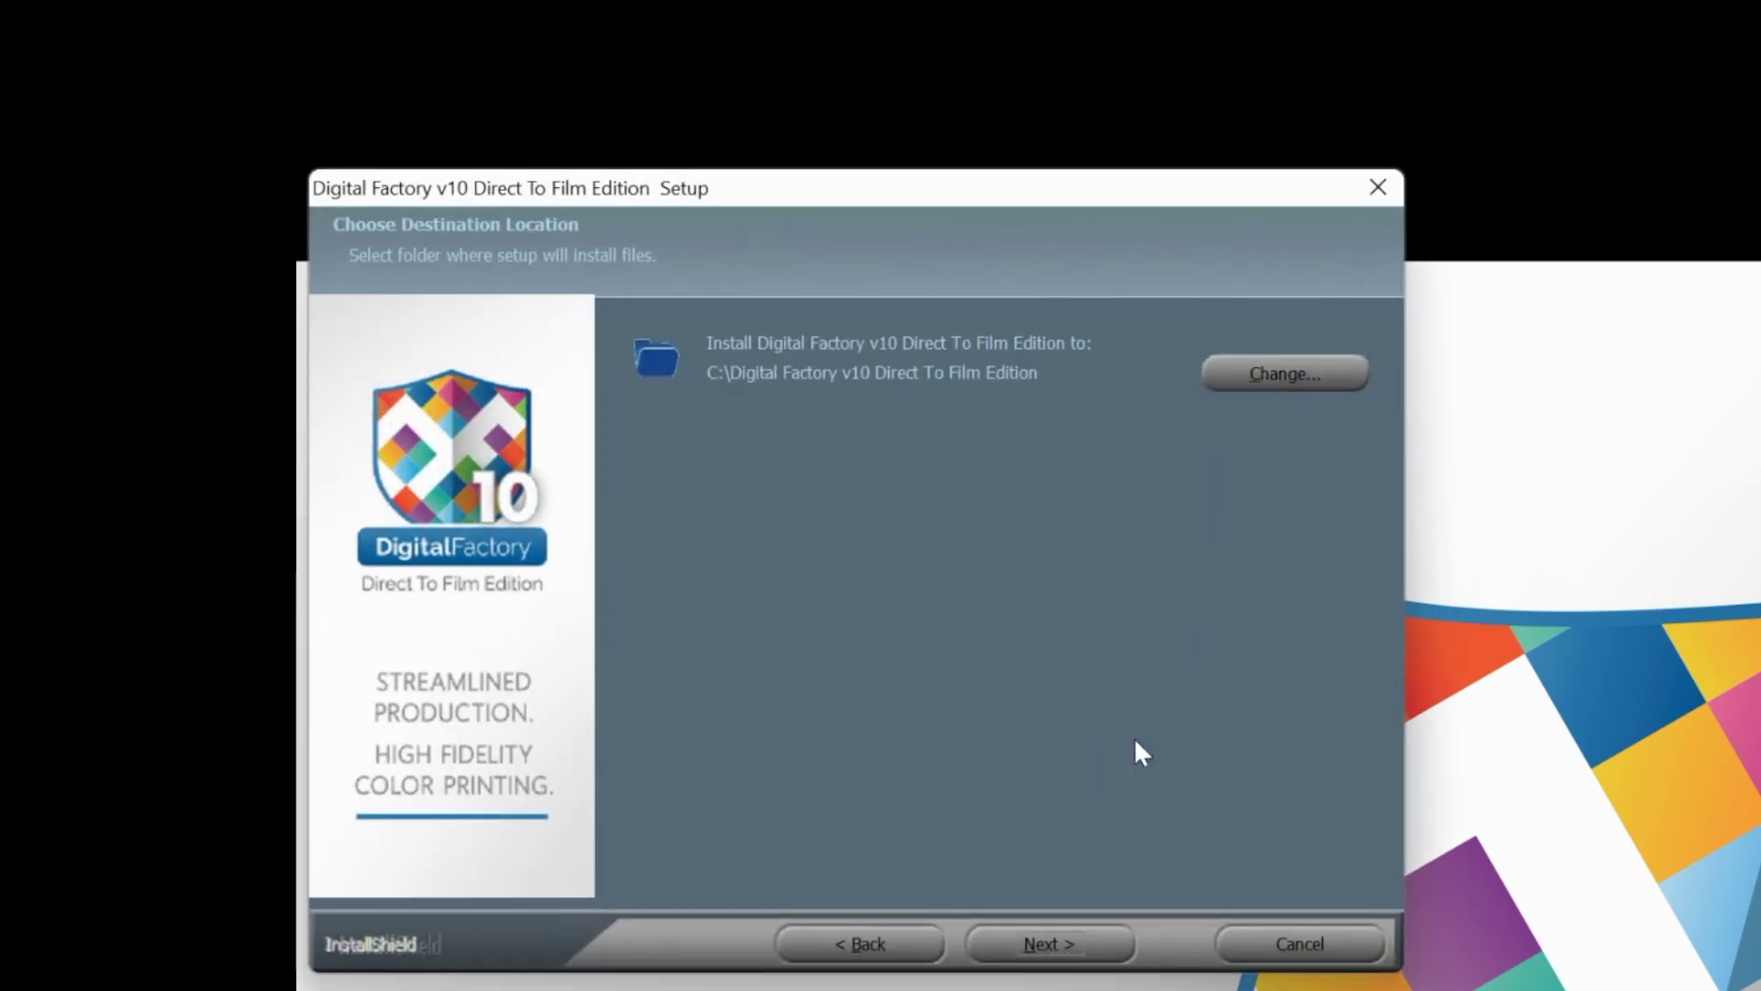
click(1030, 958)
click(1029, 948)
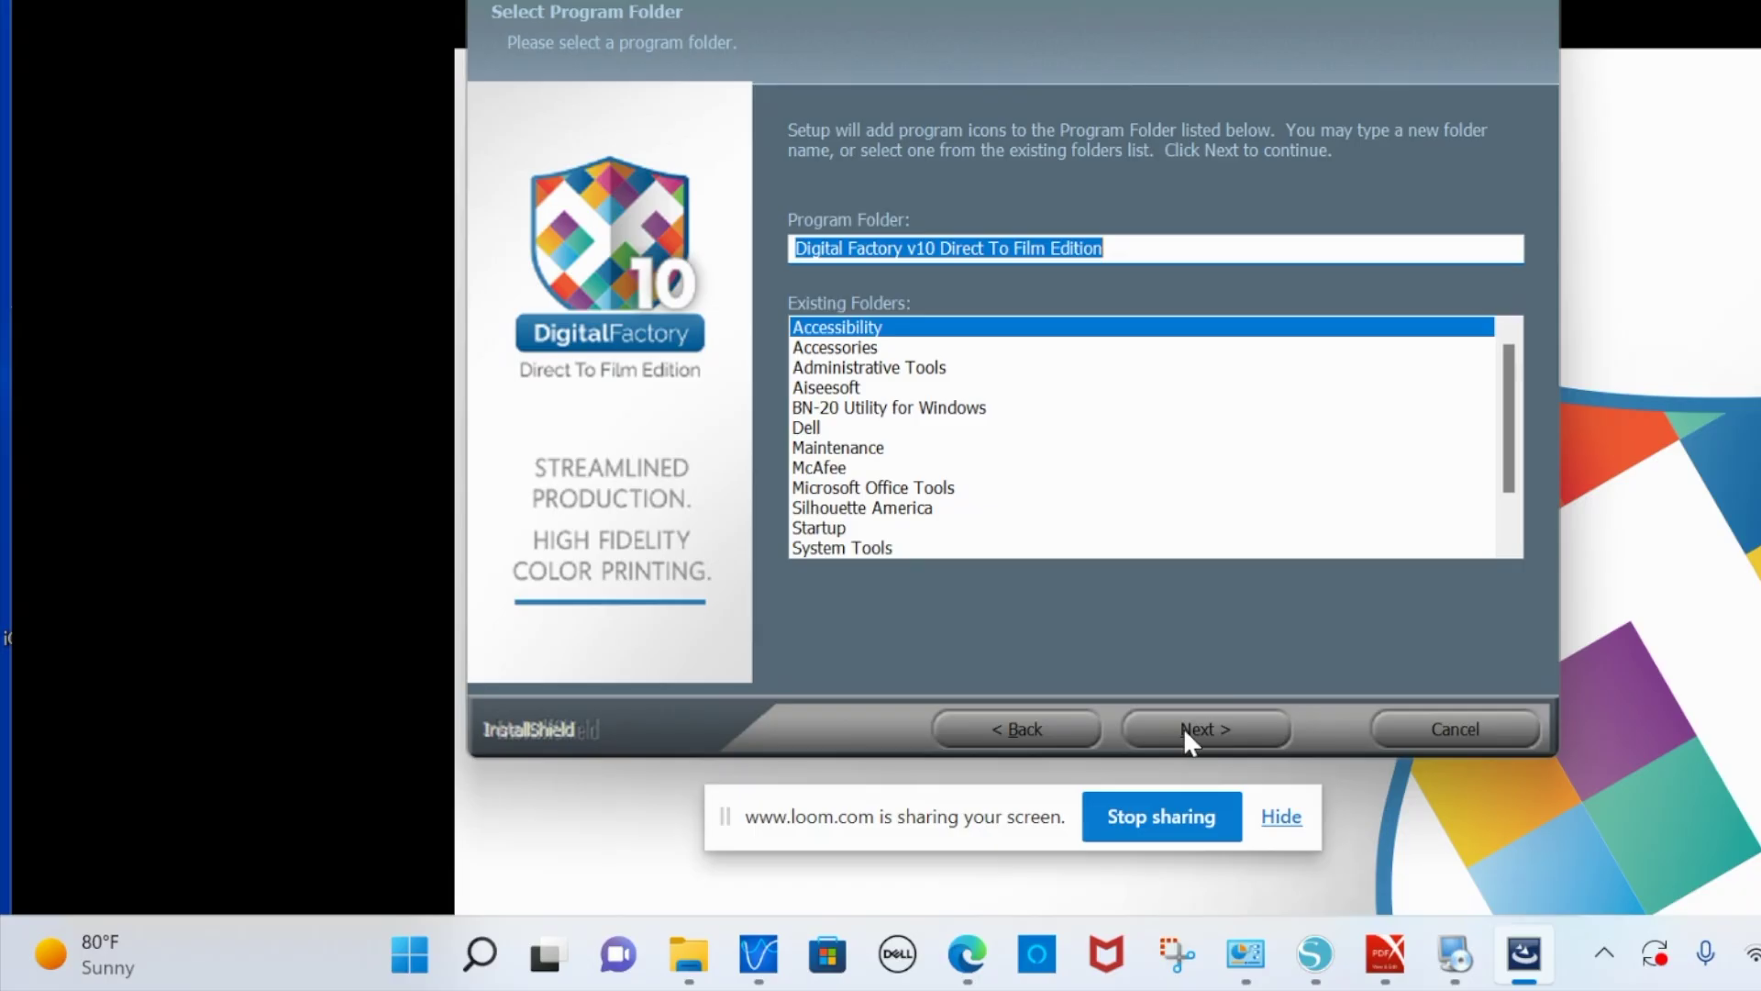
click(1184, 729)
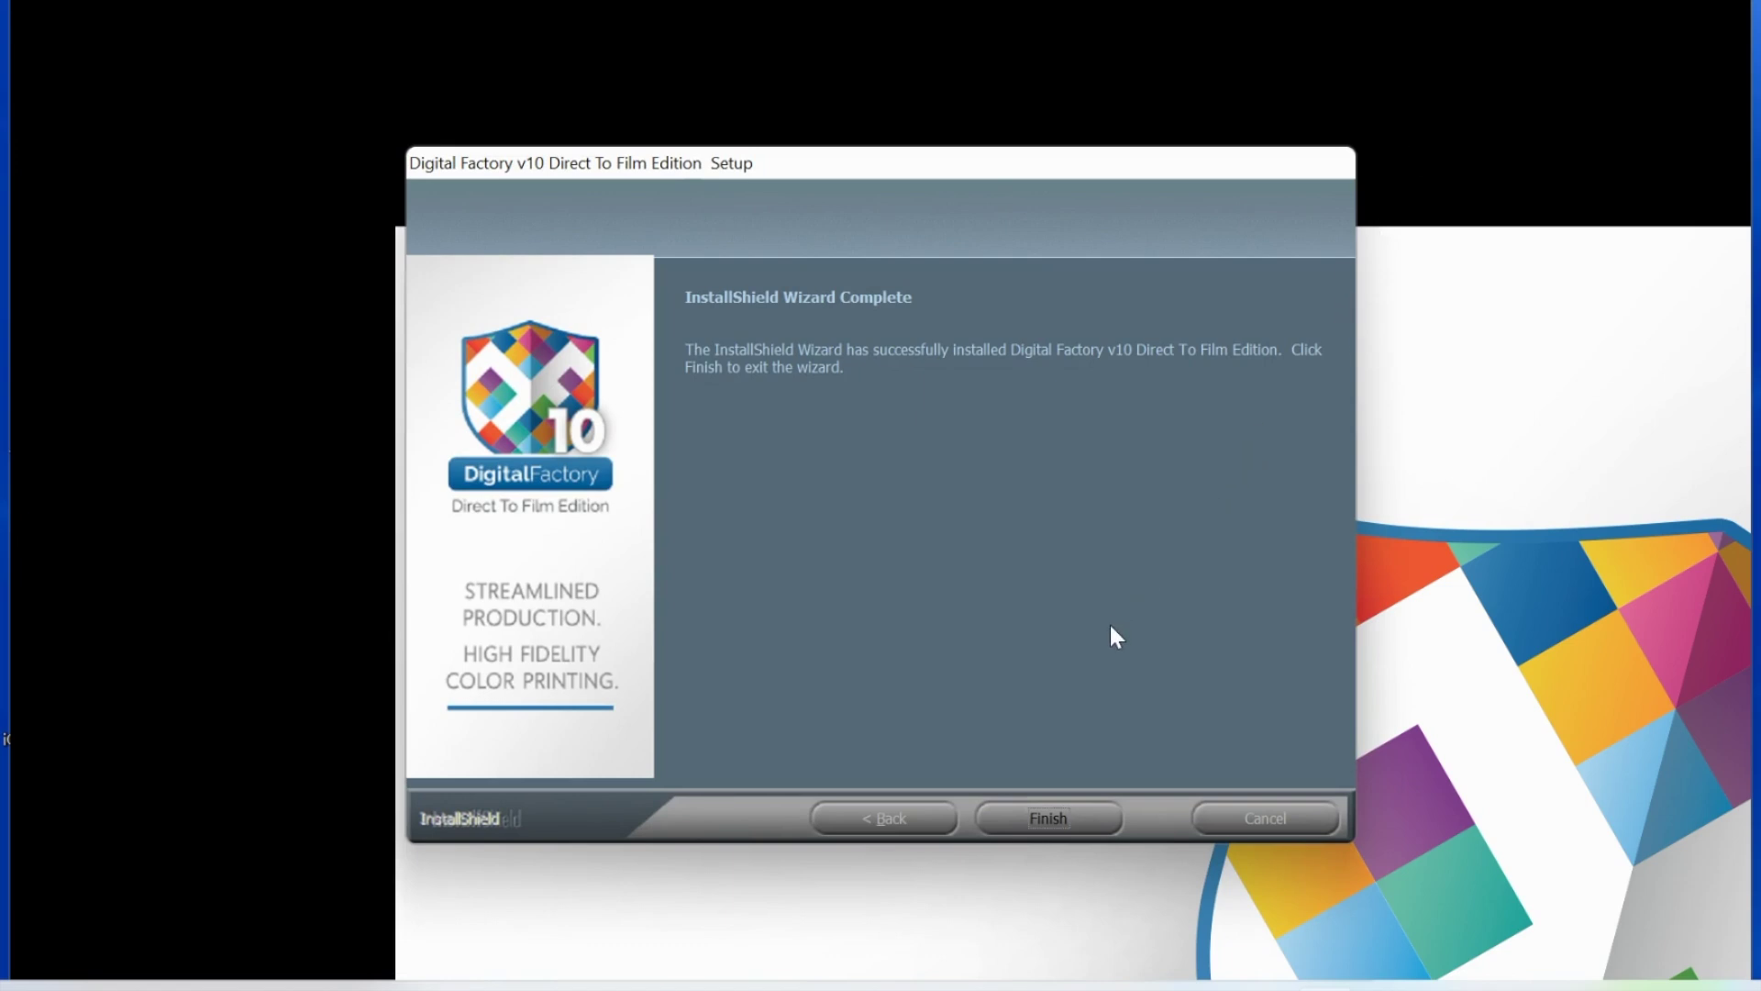
click(1056, 814)
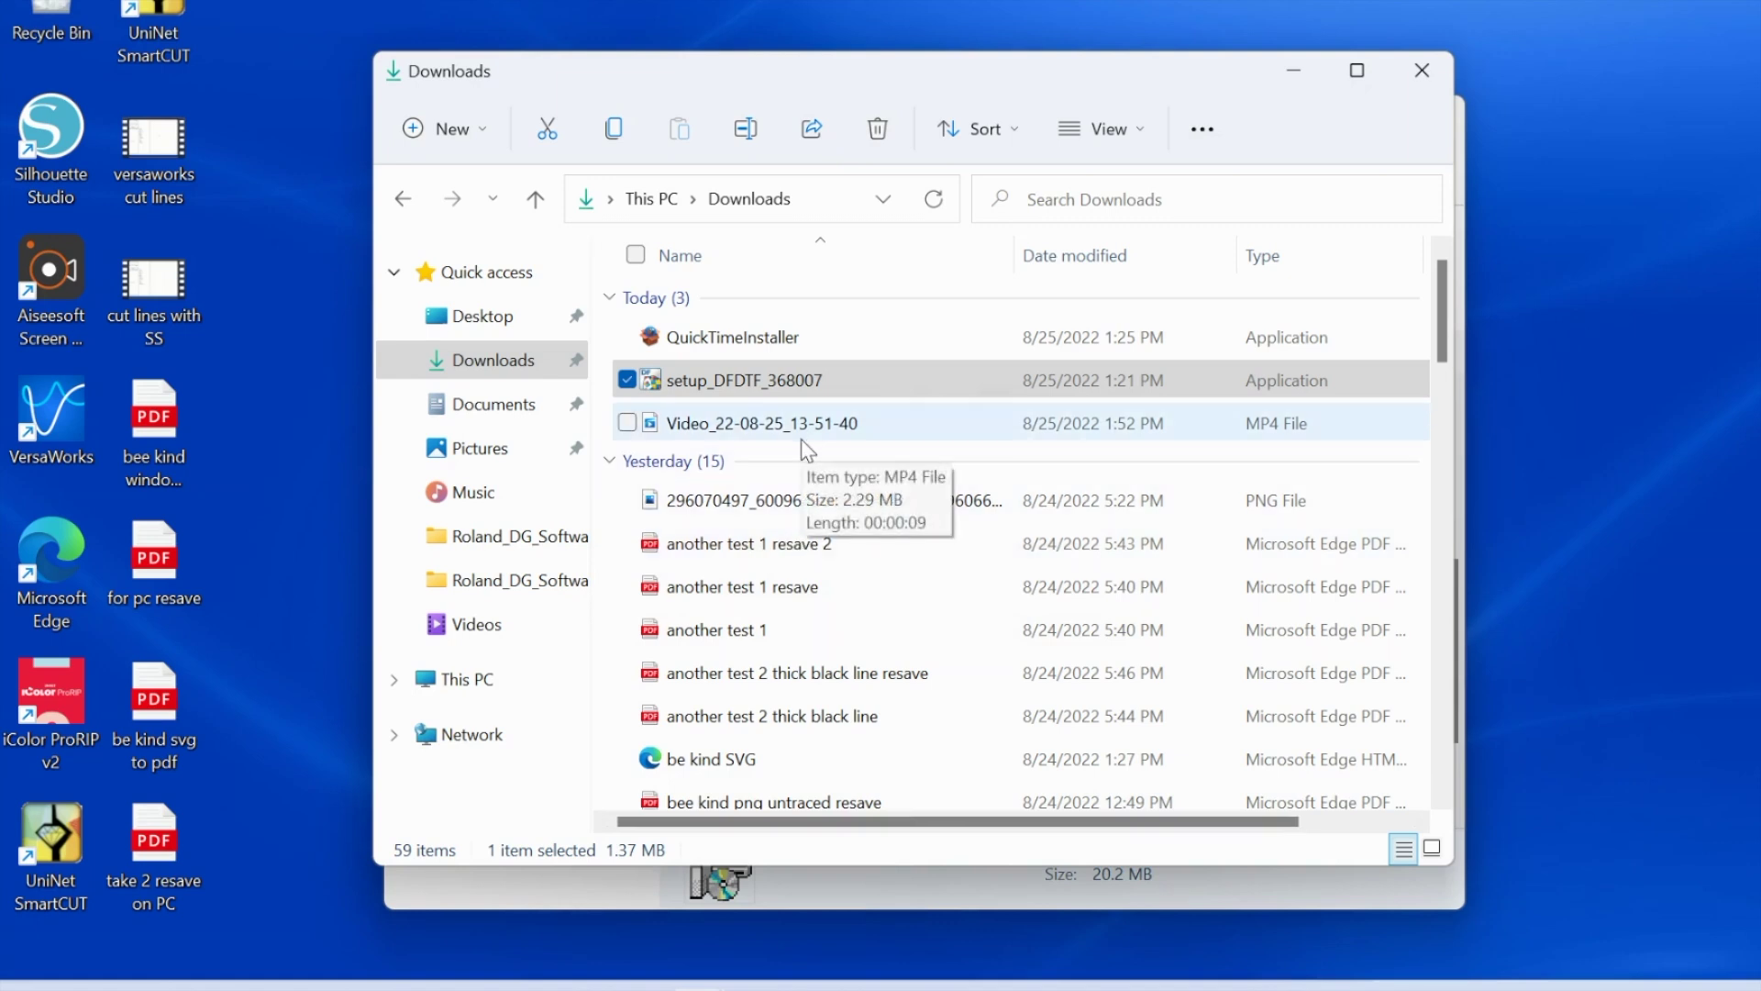
- Launch Digital Factory v10 Direct To Film Edition and accept inches with 2 decimal places in the first-time setup
click(512, 365)
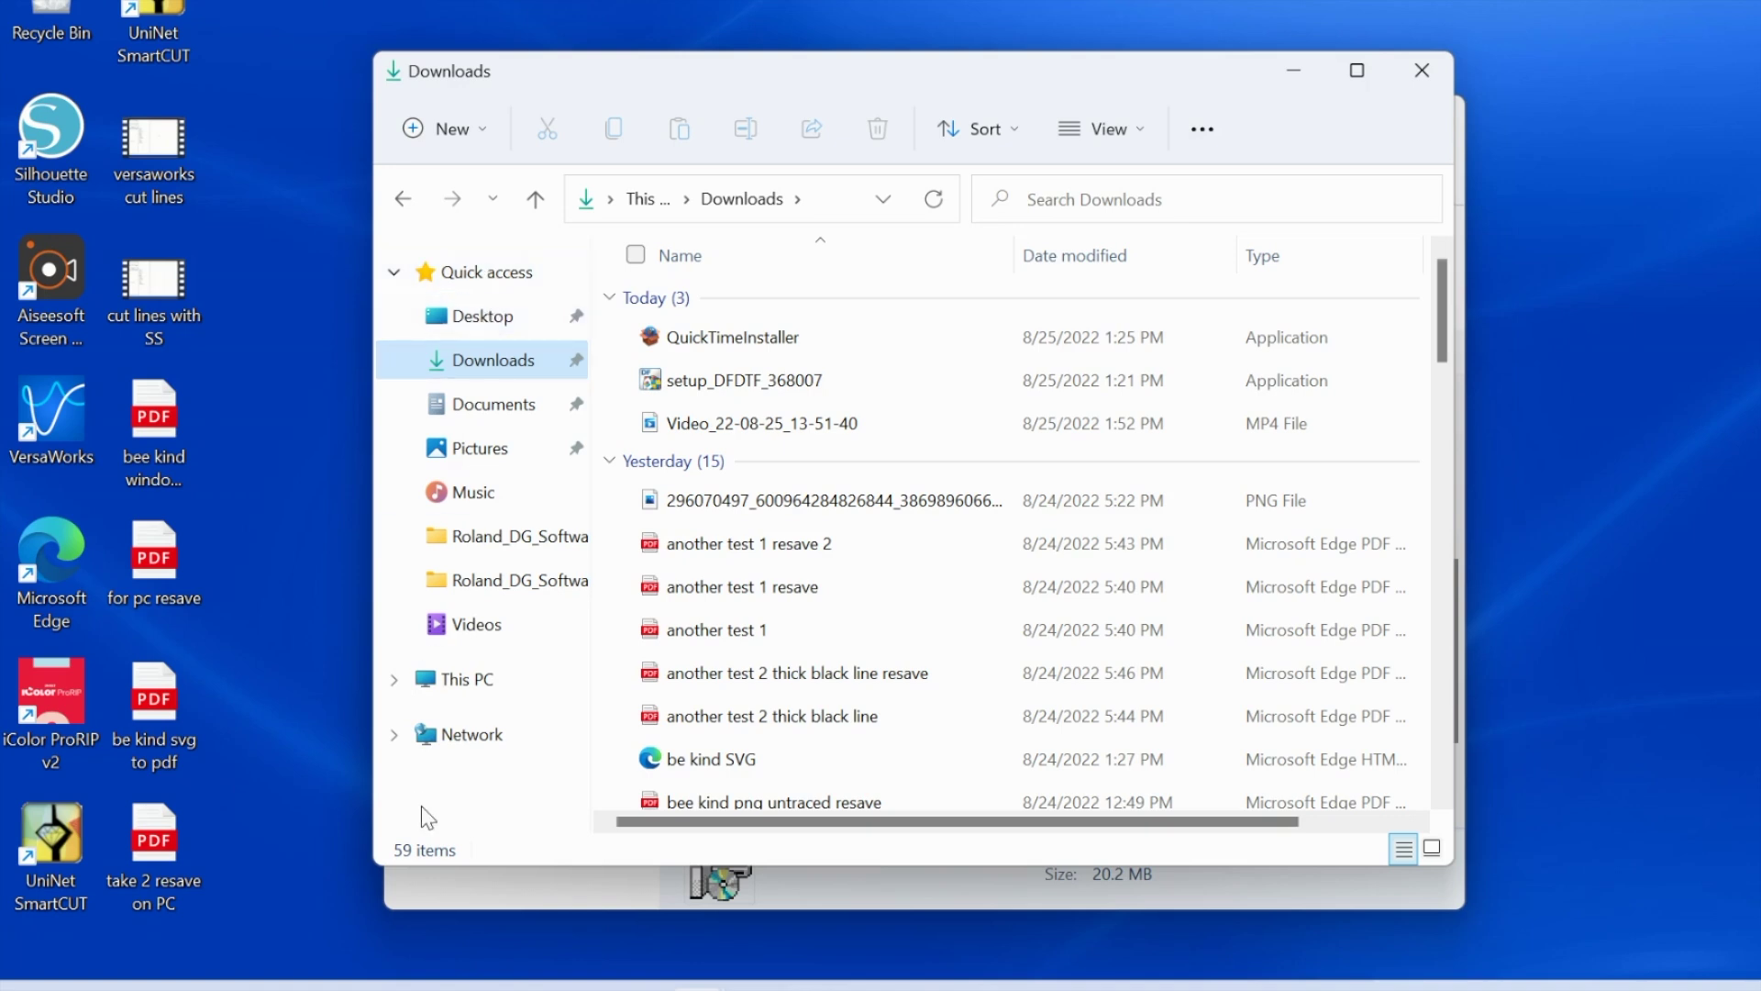
key(super)
text(digital)
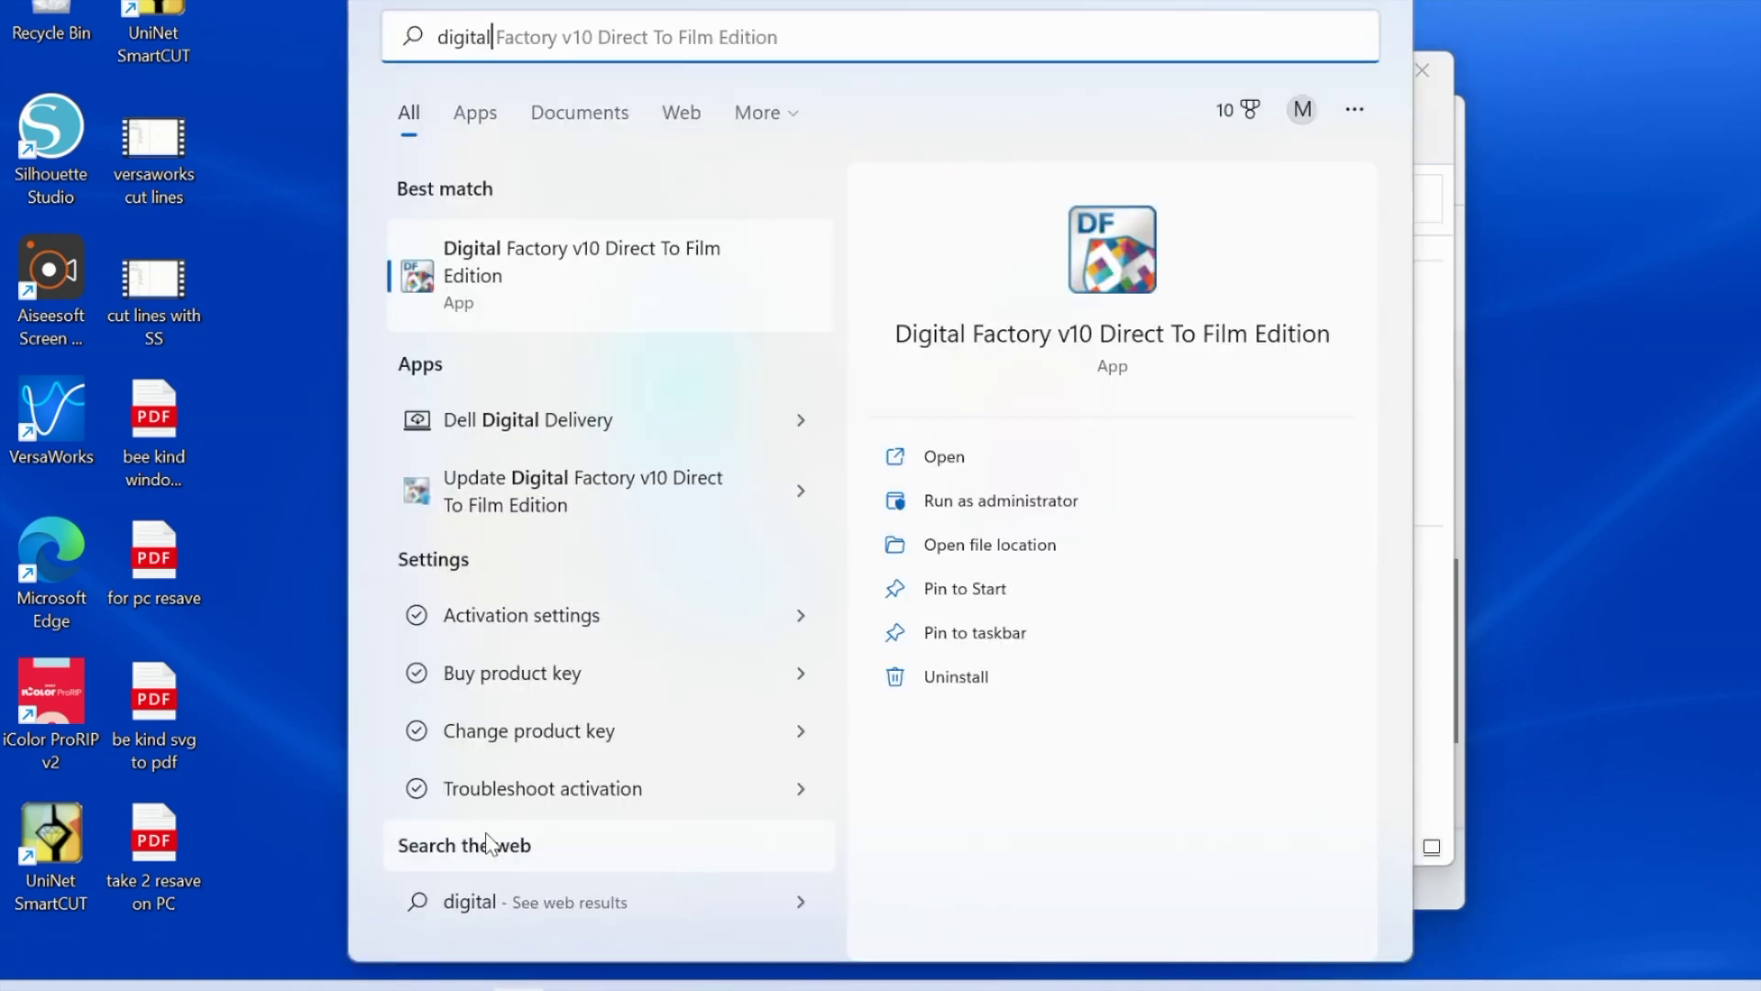
click(933, 459)
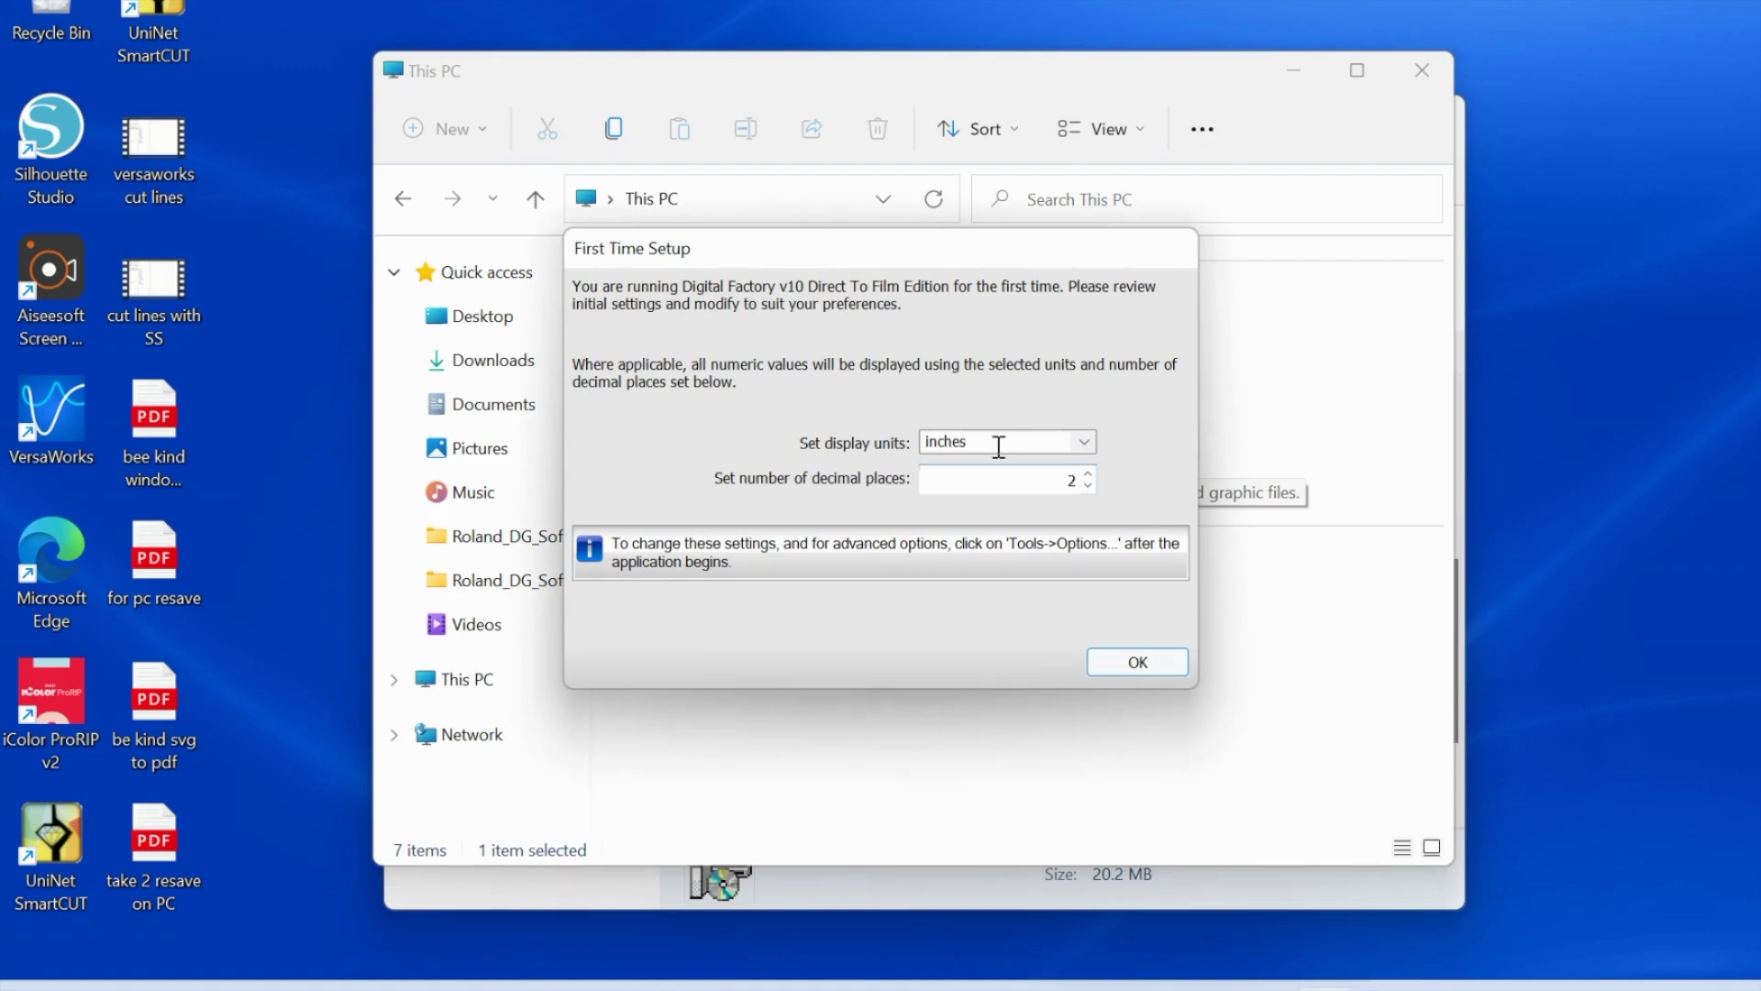
click(1137, 664)
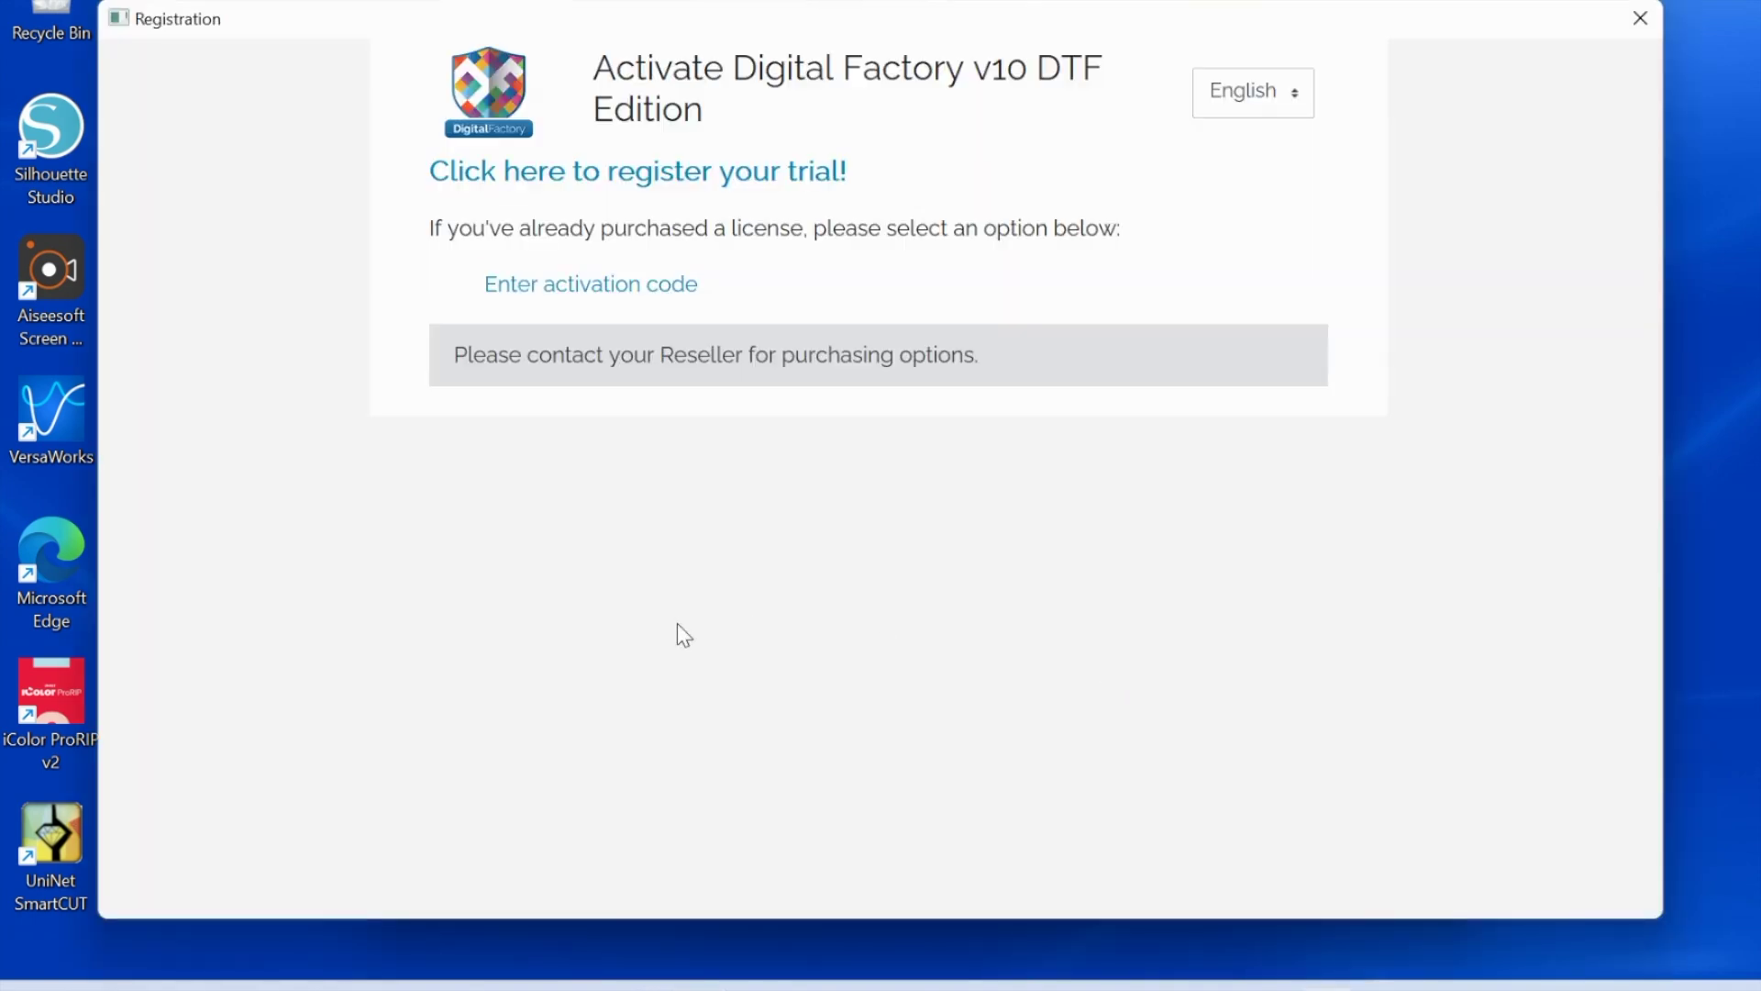
- Enter the activation code in the registration form and submit the product registration
click(569, 294)
click(540, 212)
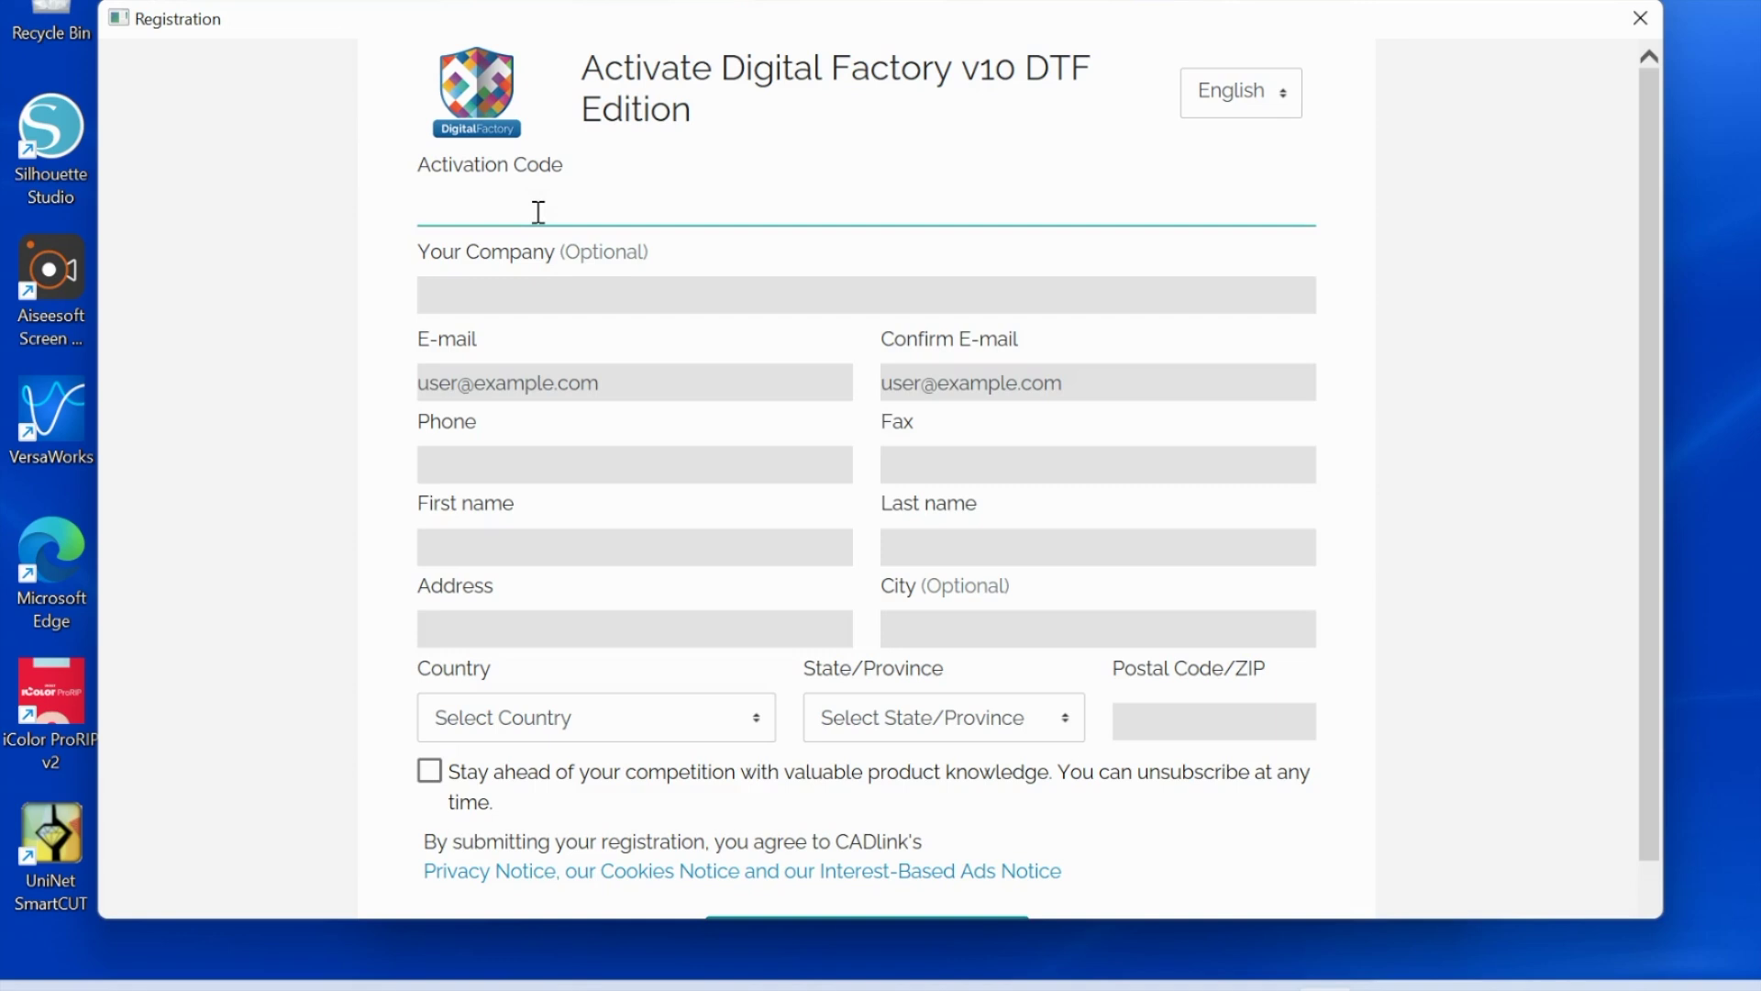
text(P)
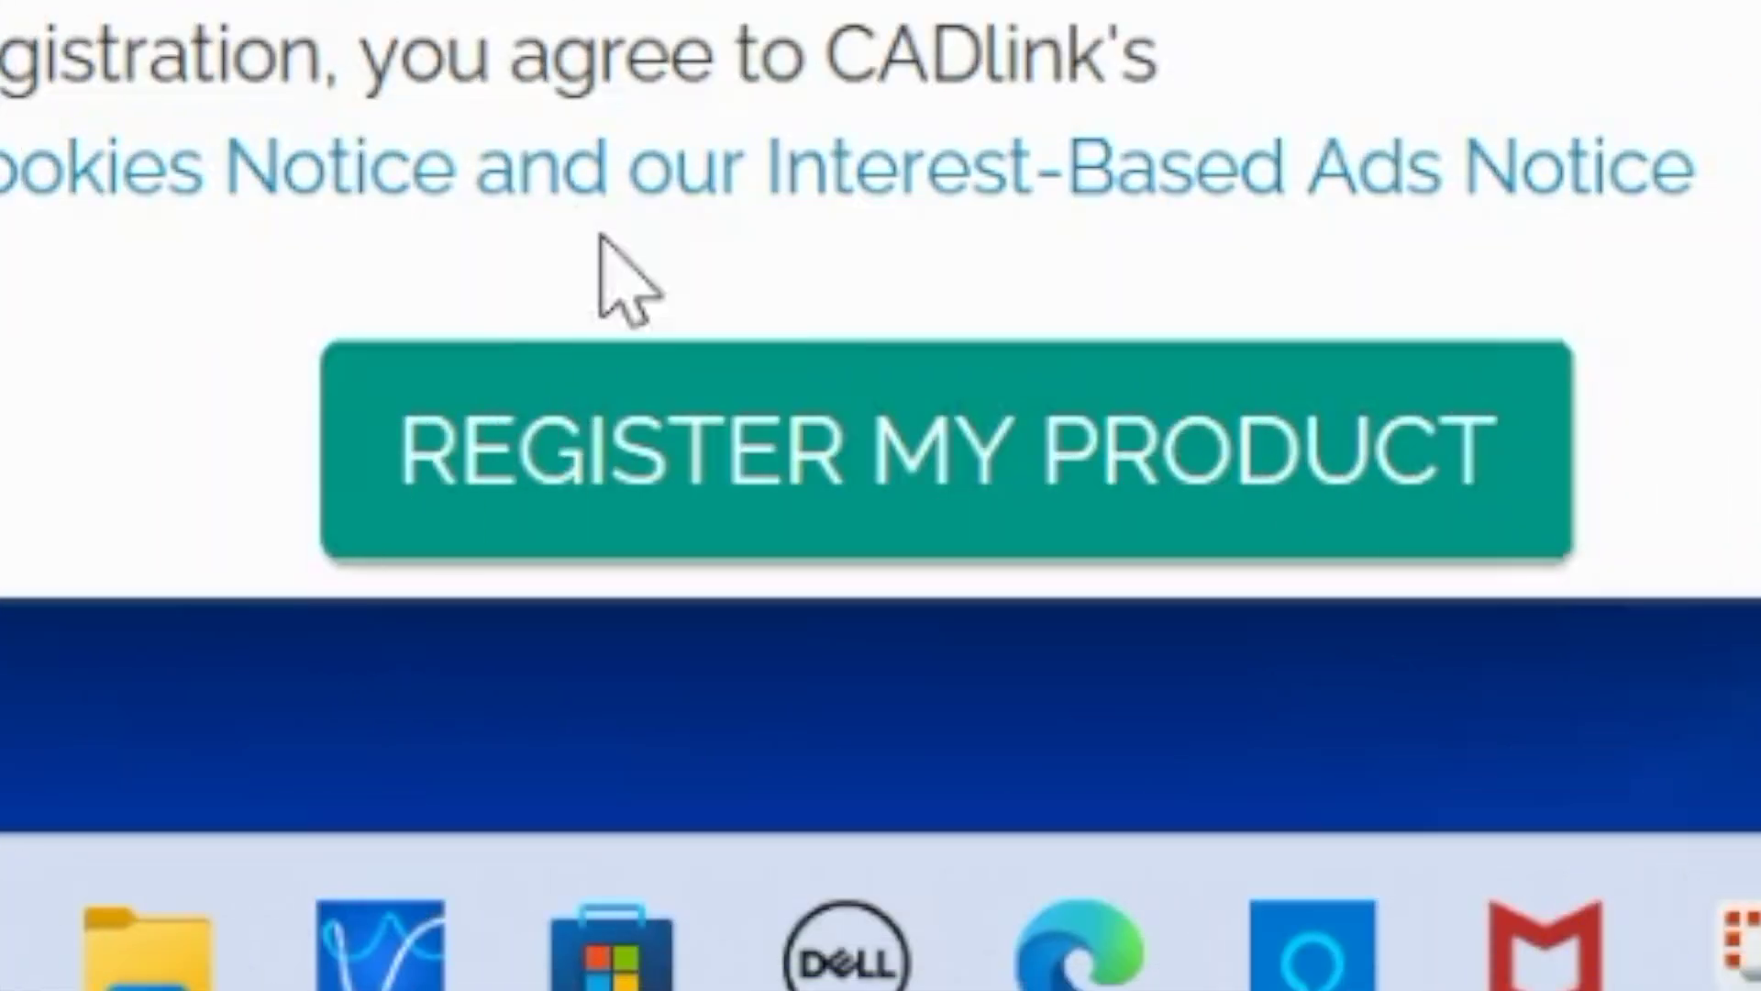
click(739, 466)
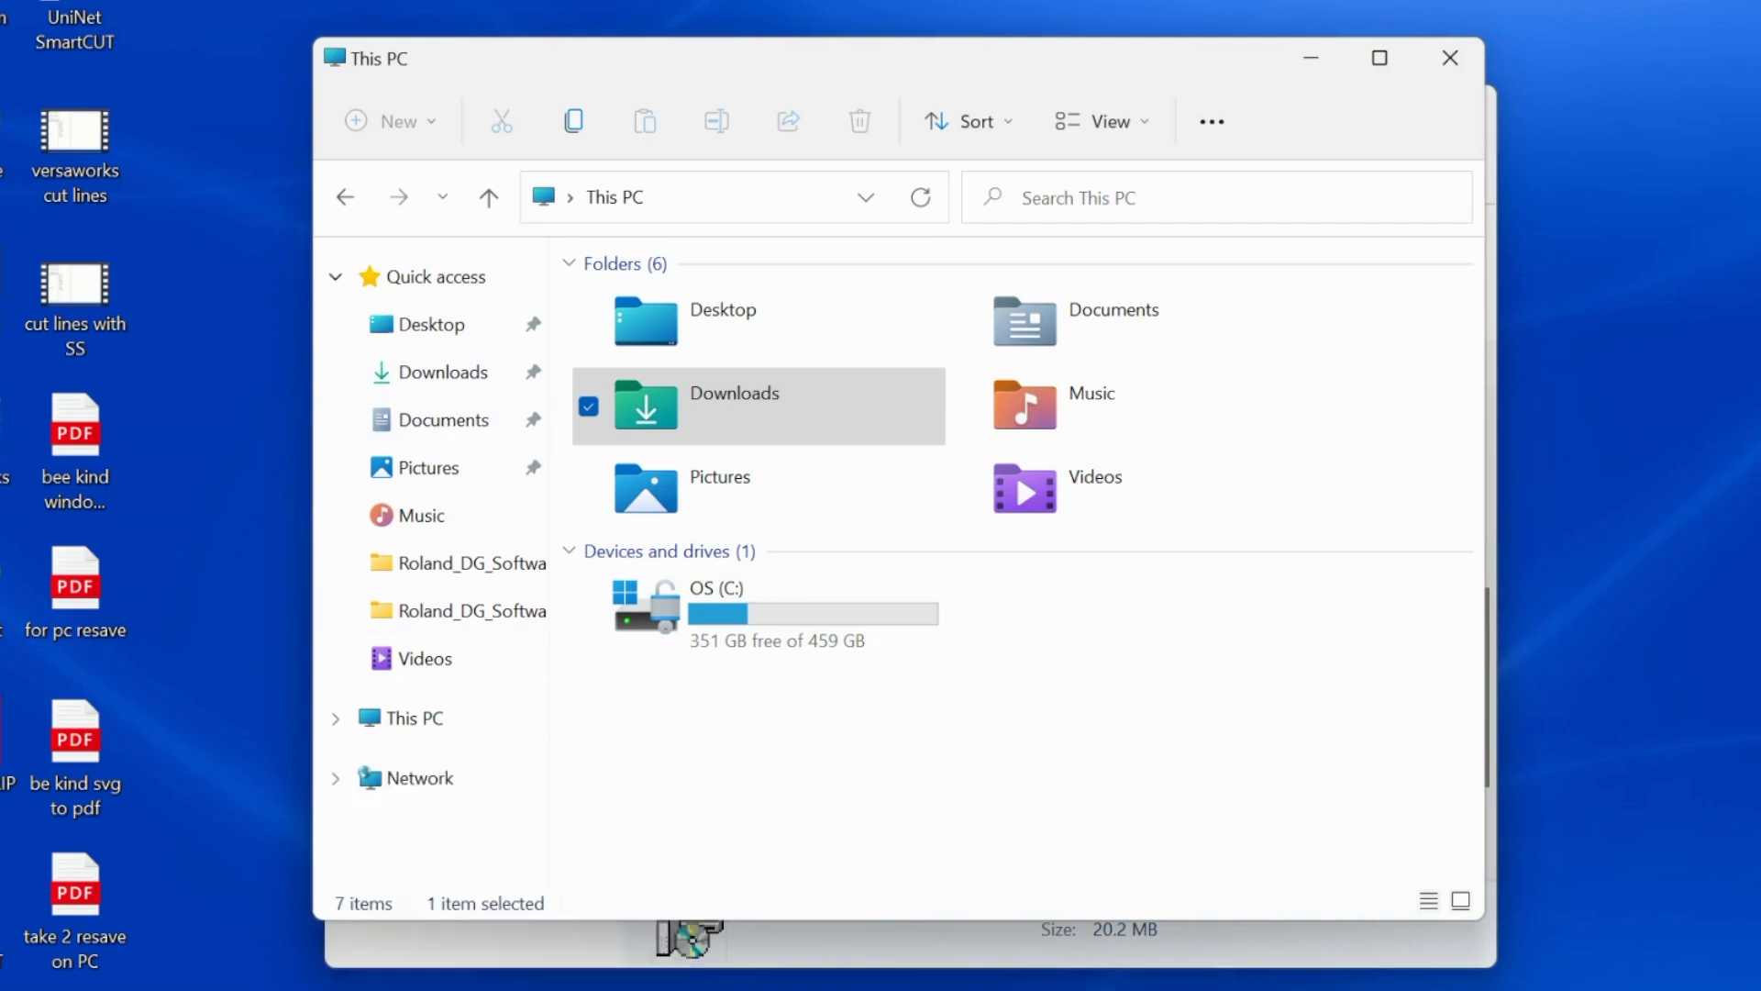
- Reopen Digital Factory v10 and continue past the documentation privacy notice and the Create Queue Wizard introduction
key(super+s)
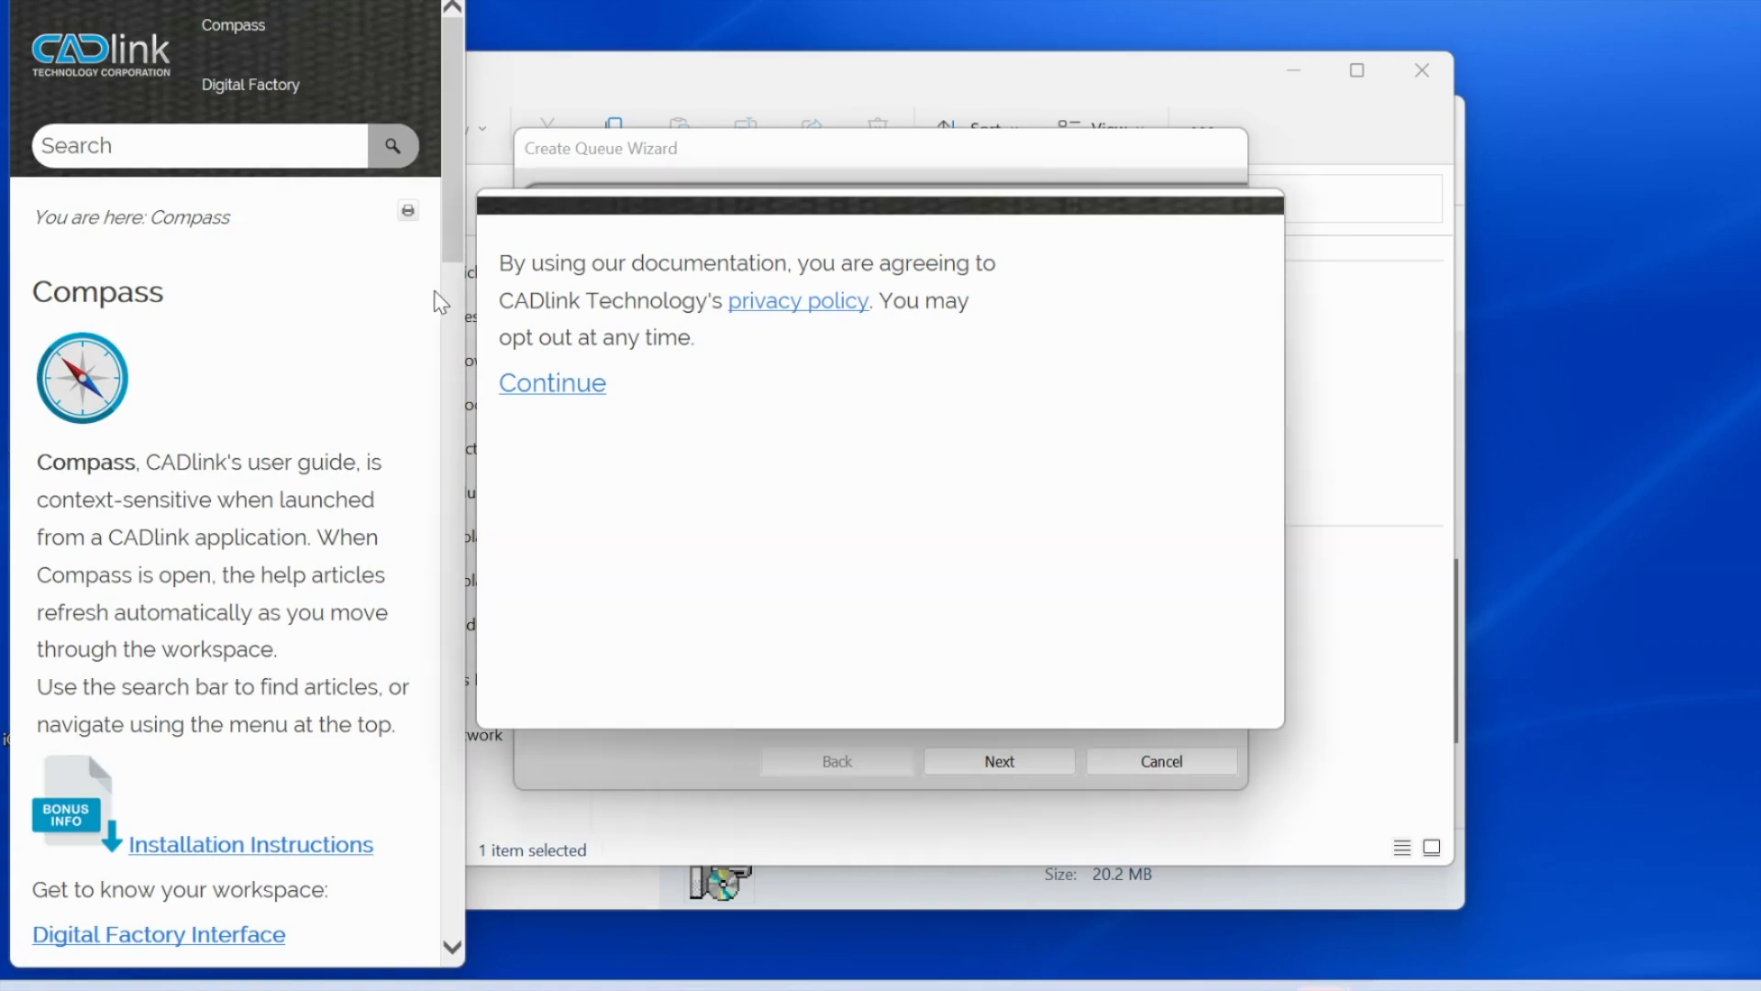
click(540, 387)
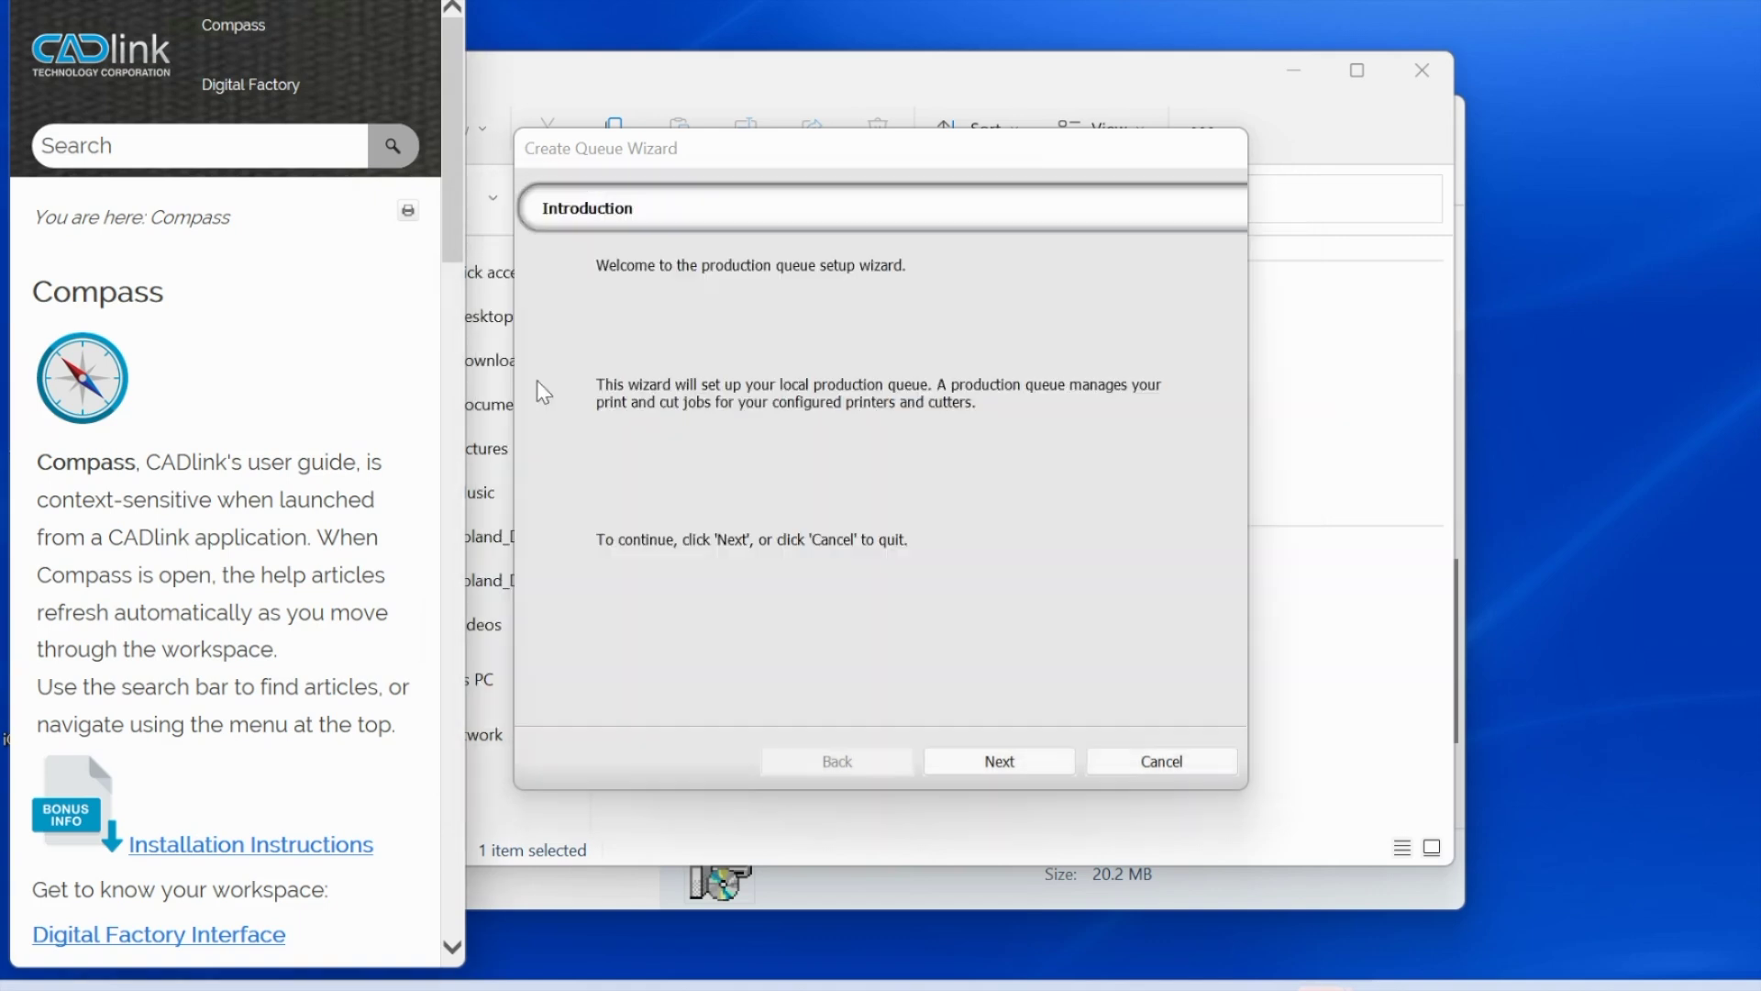
click(978, 770)
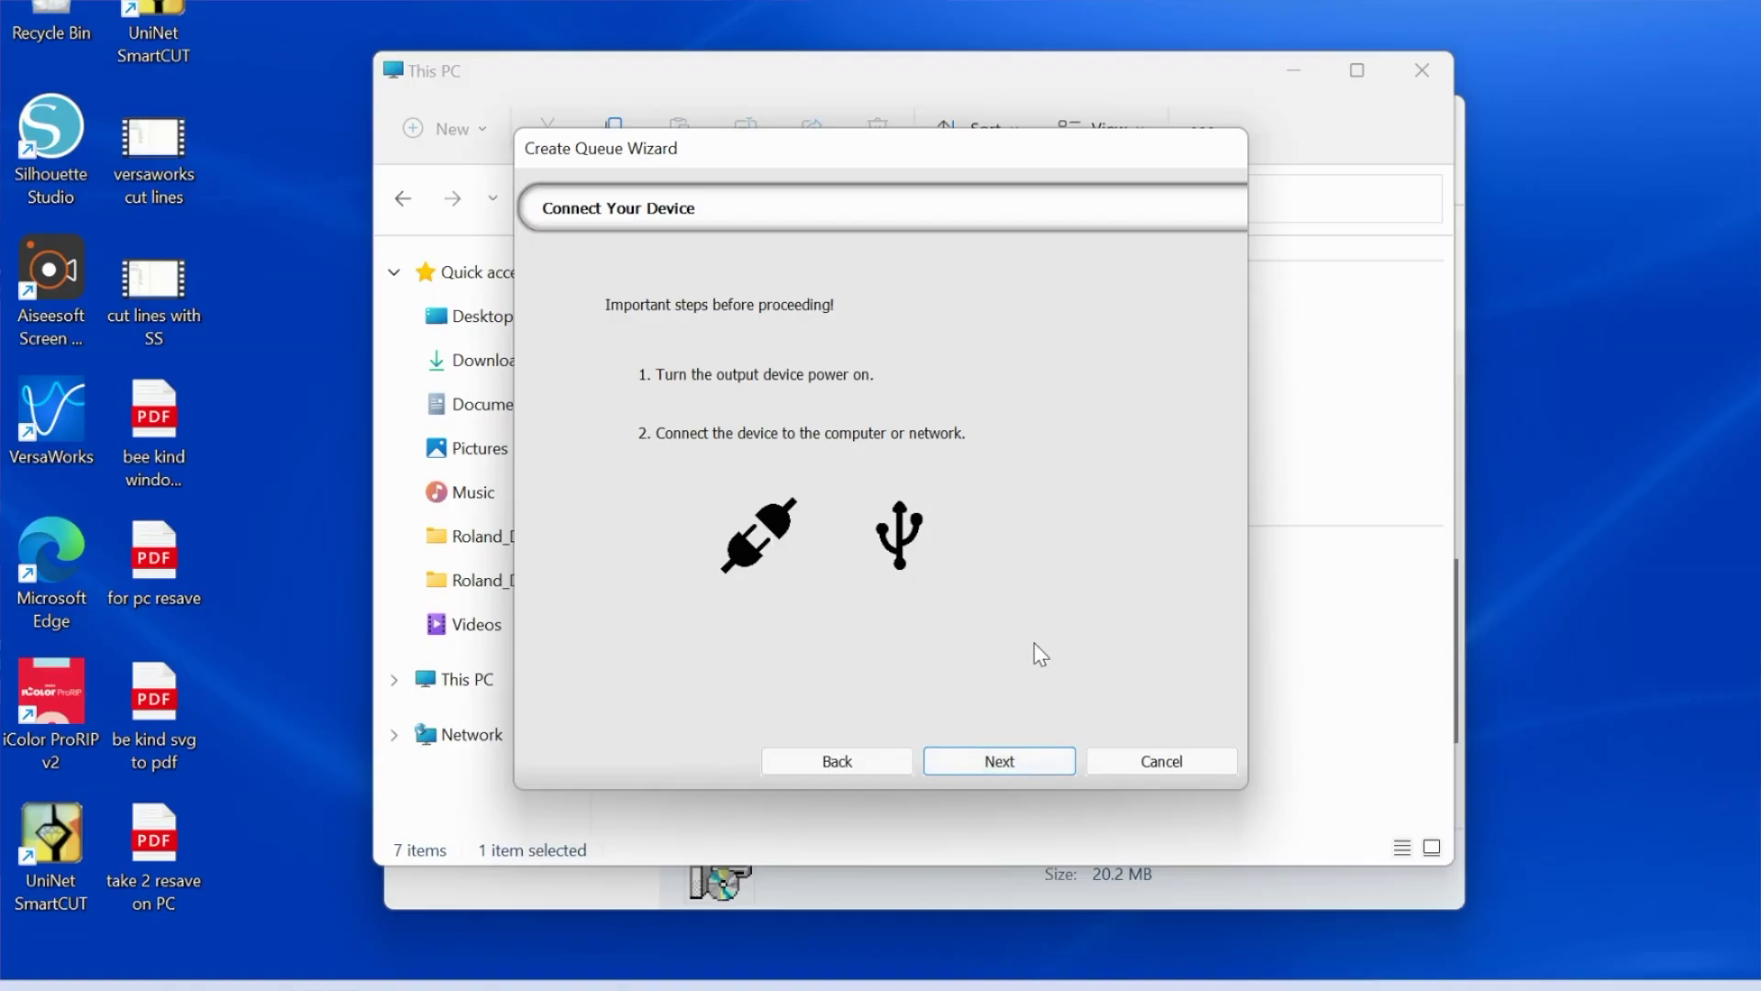
- Choose the Prestige A3 DTF printer for the production queue and download its package from the cloud server
click(1003, 775)
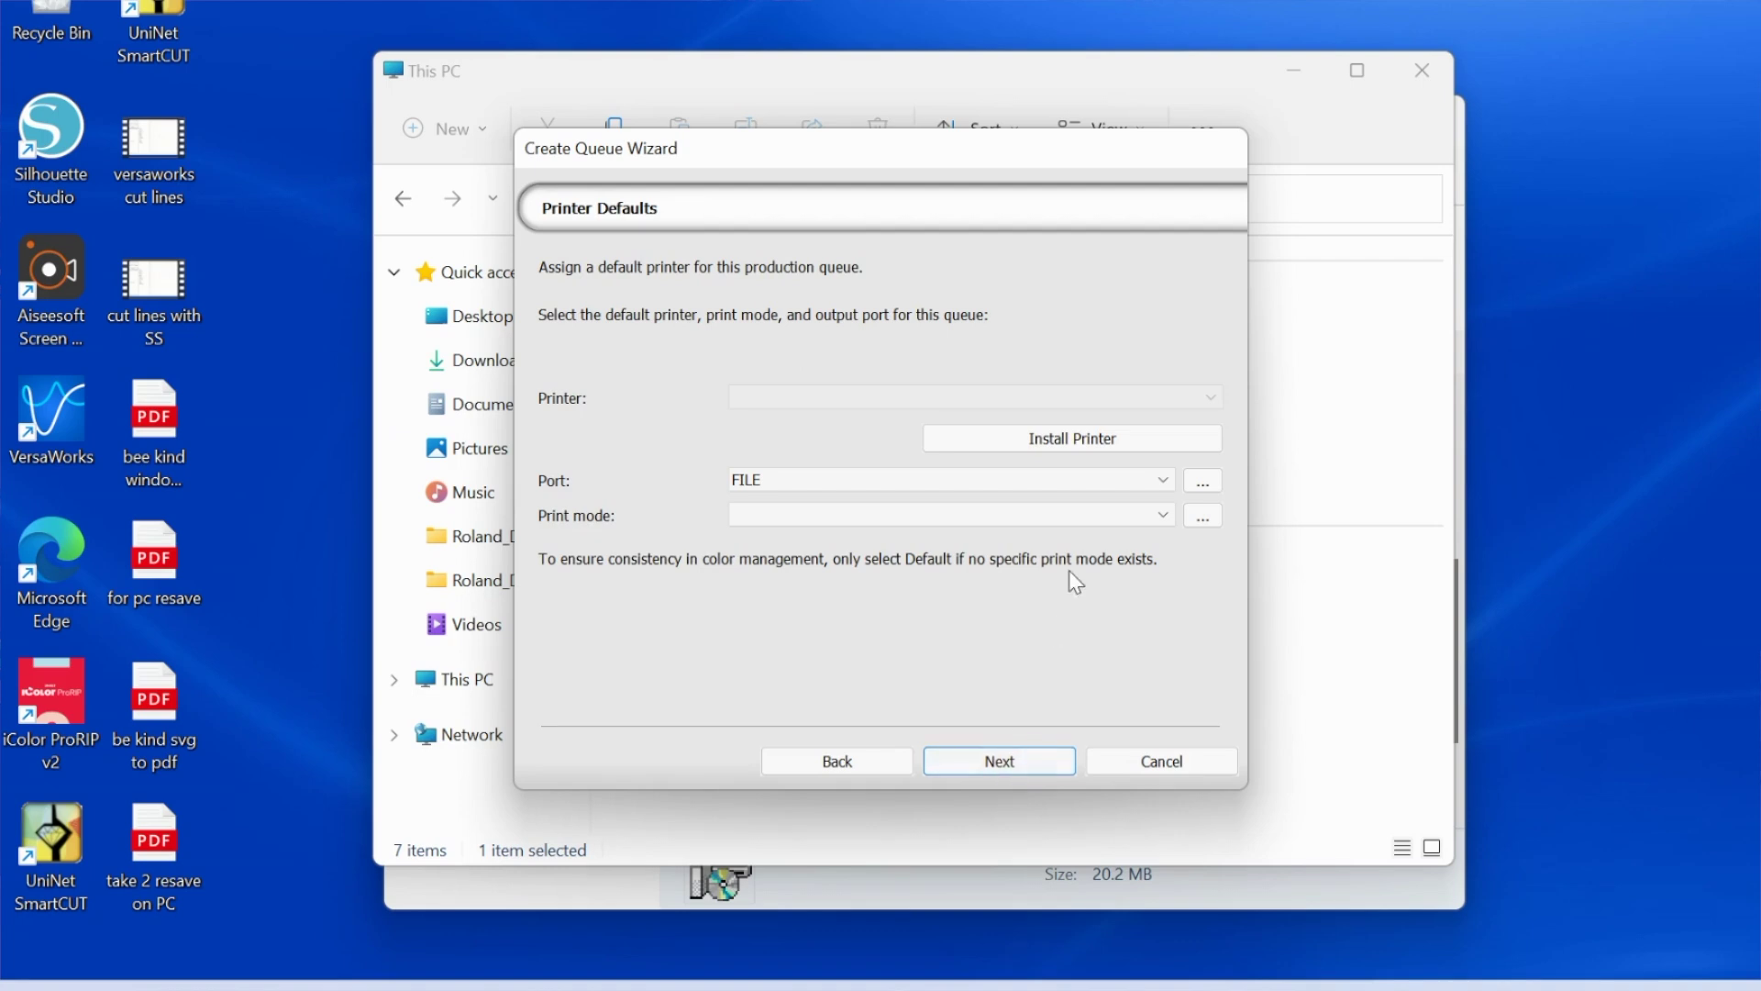
click(1144, 443)
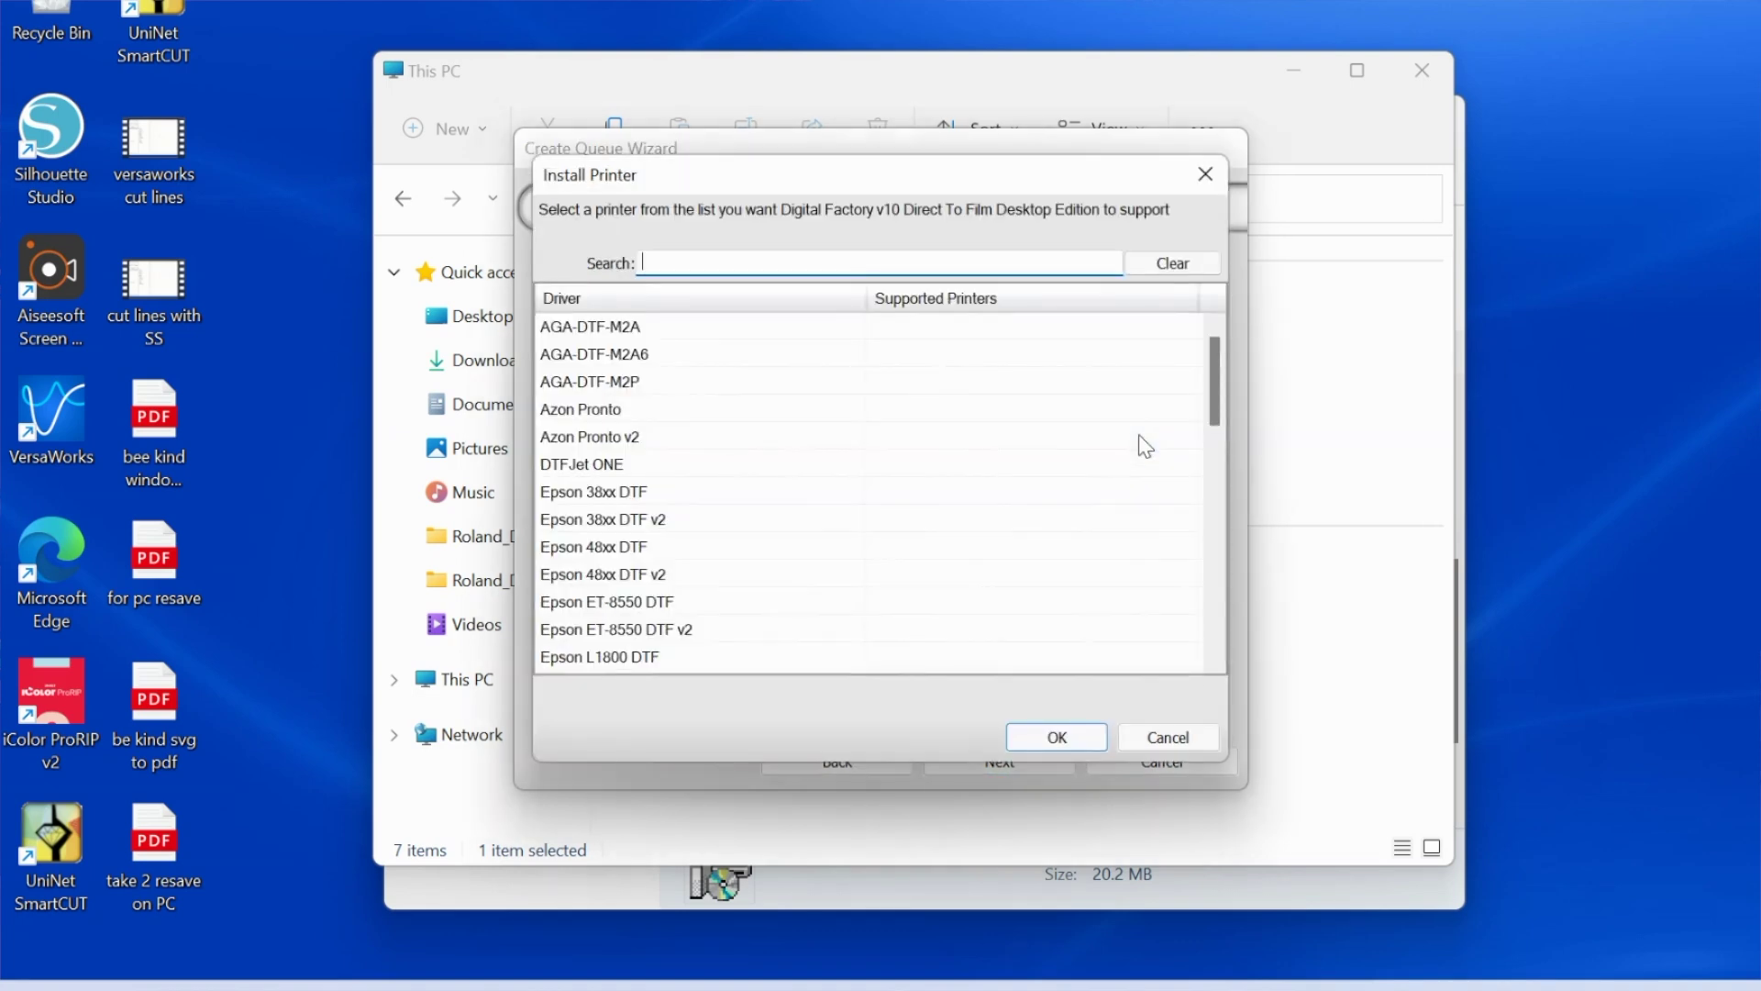
scroll(722, 619, down, 8)
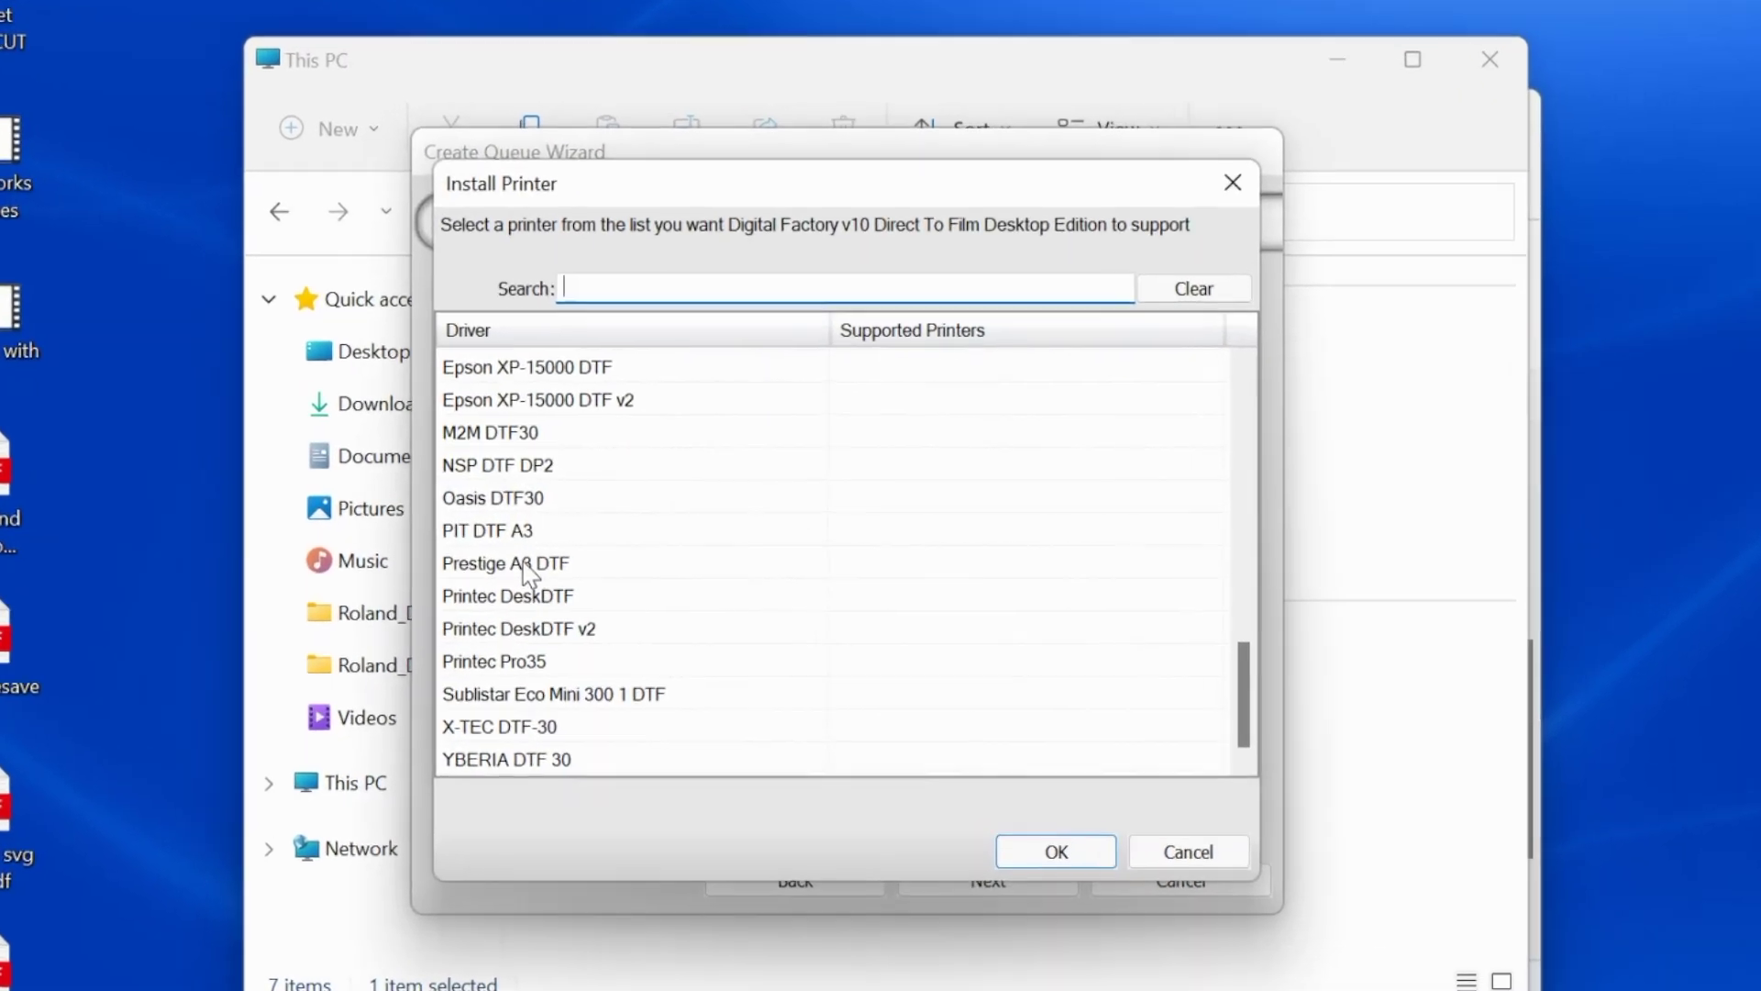
click(607, 493)
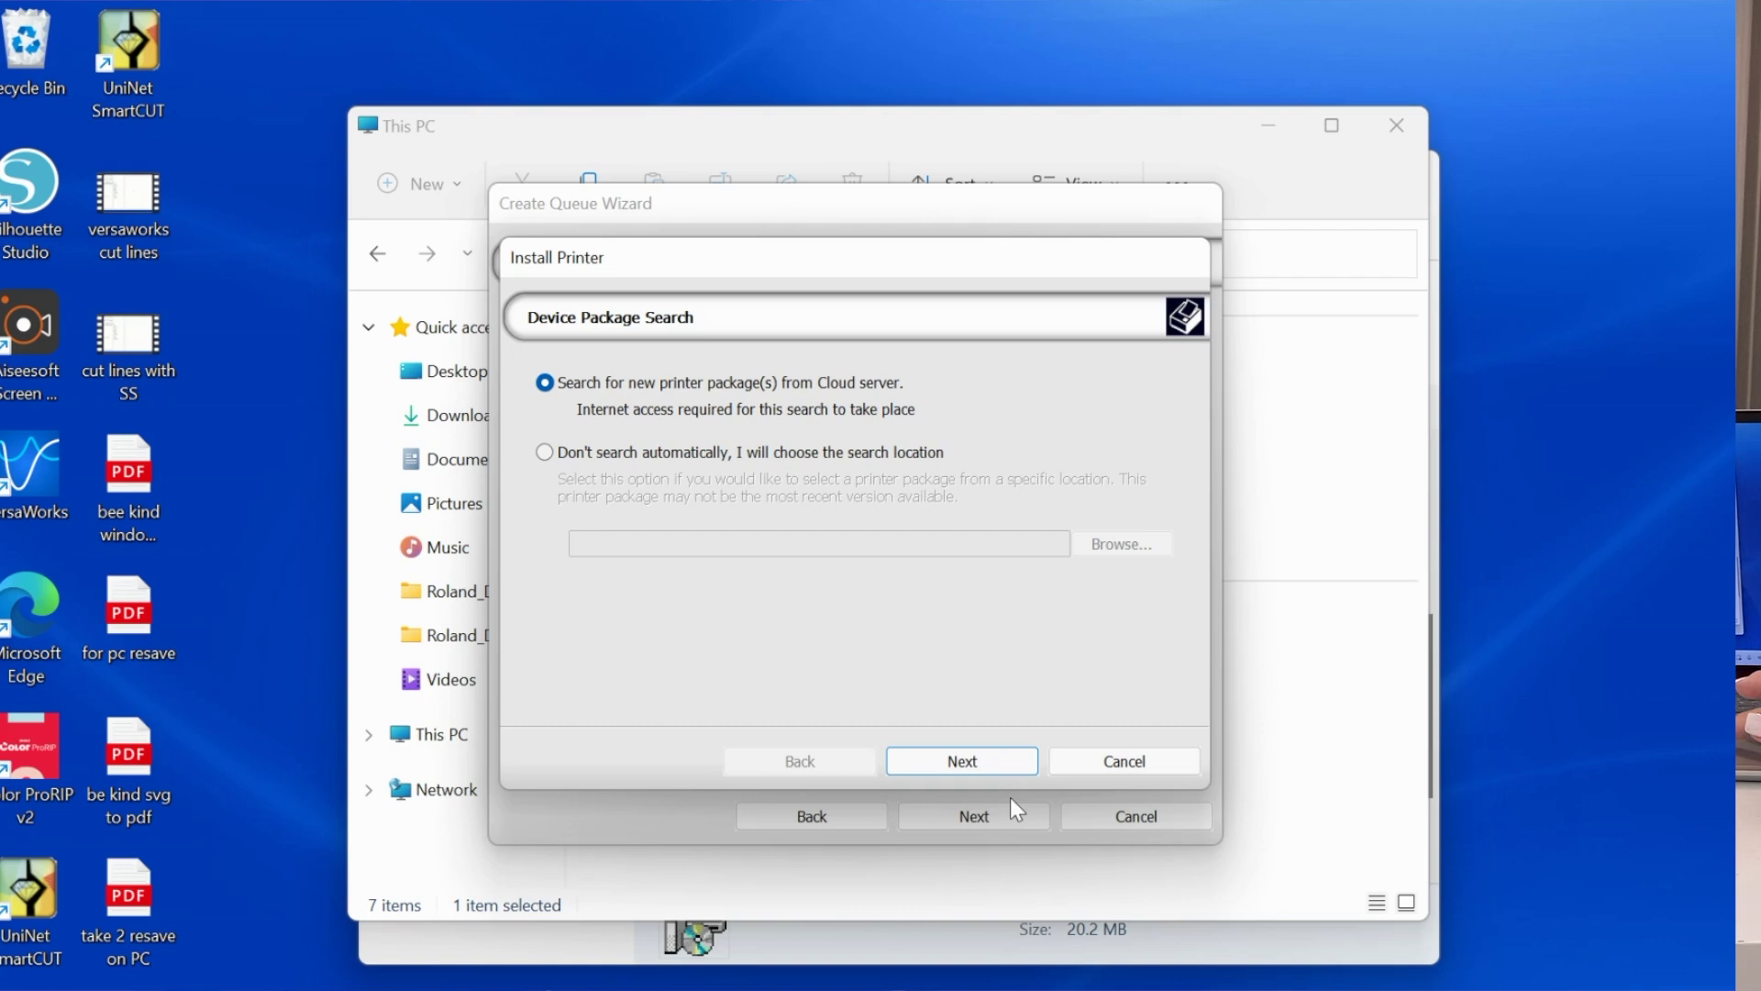
click(969, 751)
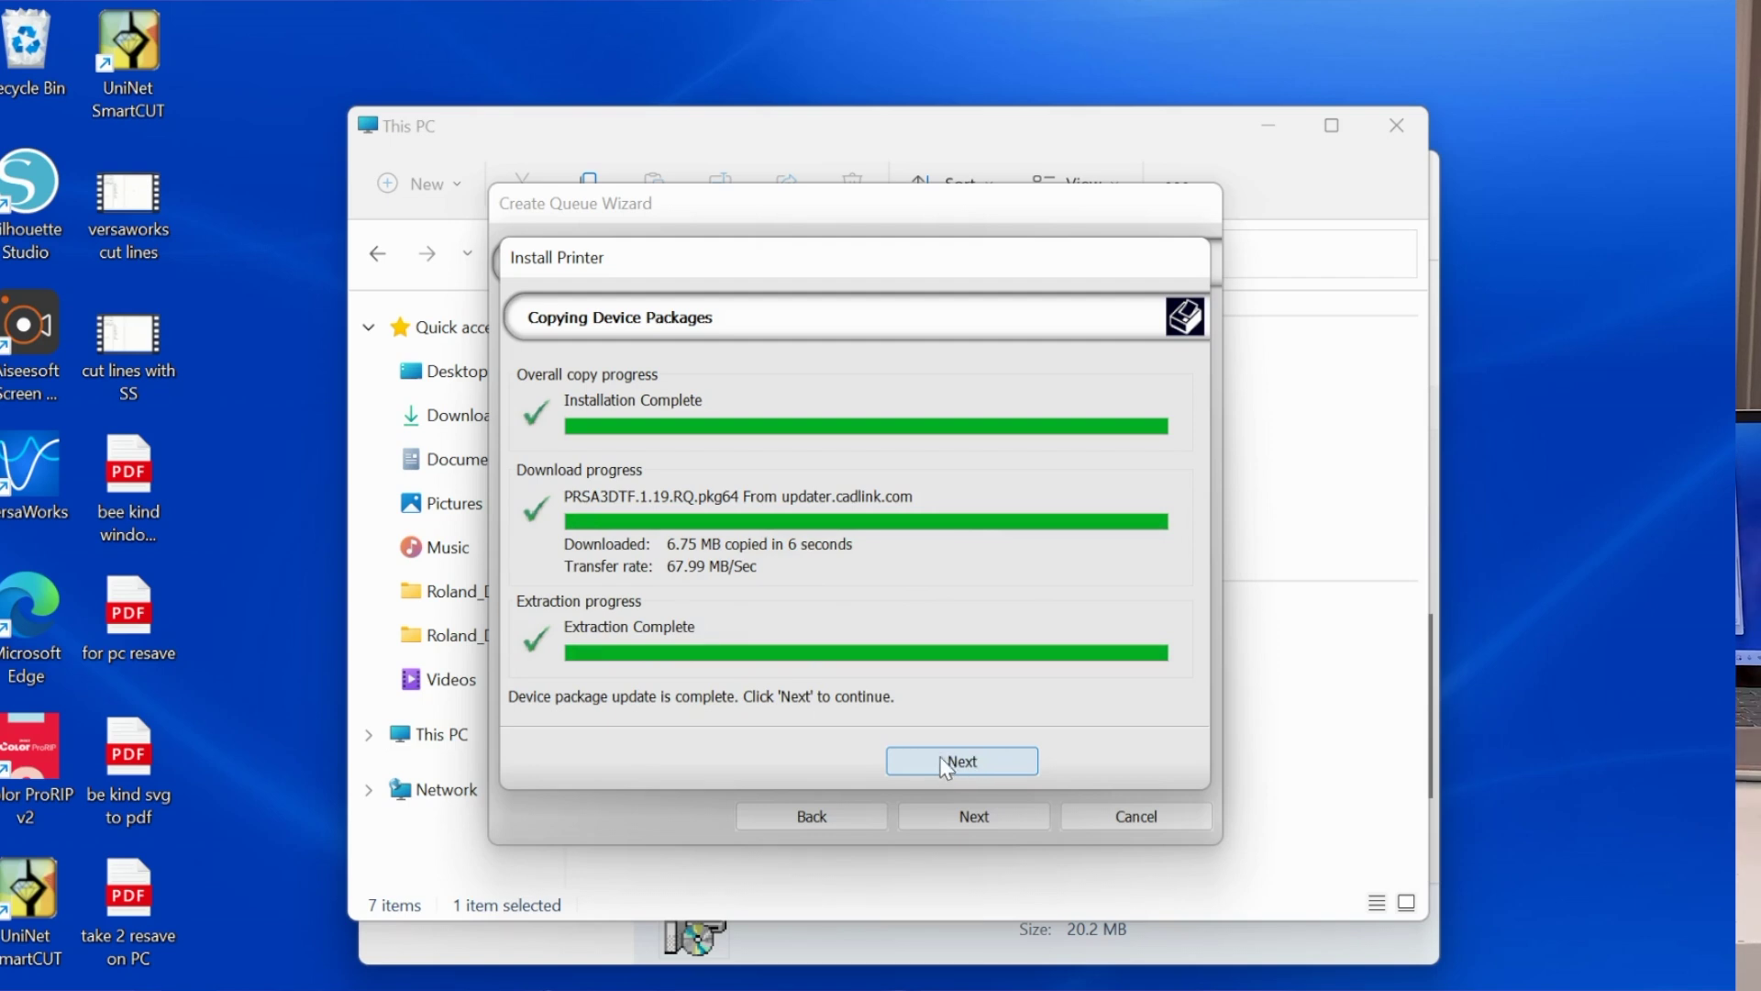
- Finish the Prestige A3 DTF installation with the port set to NULL and minimize the This PC window
click(970, 767)
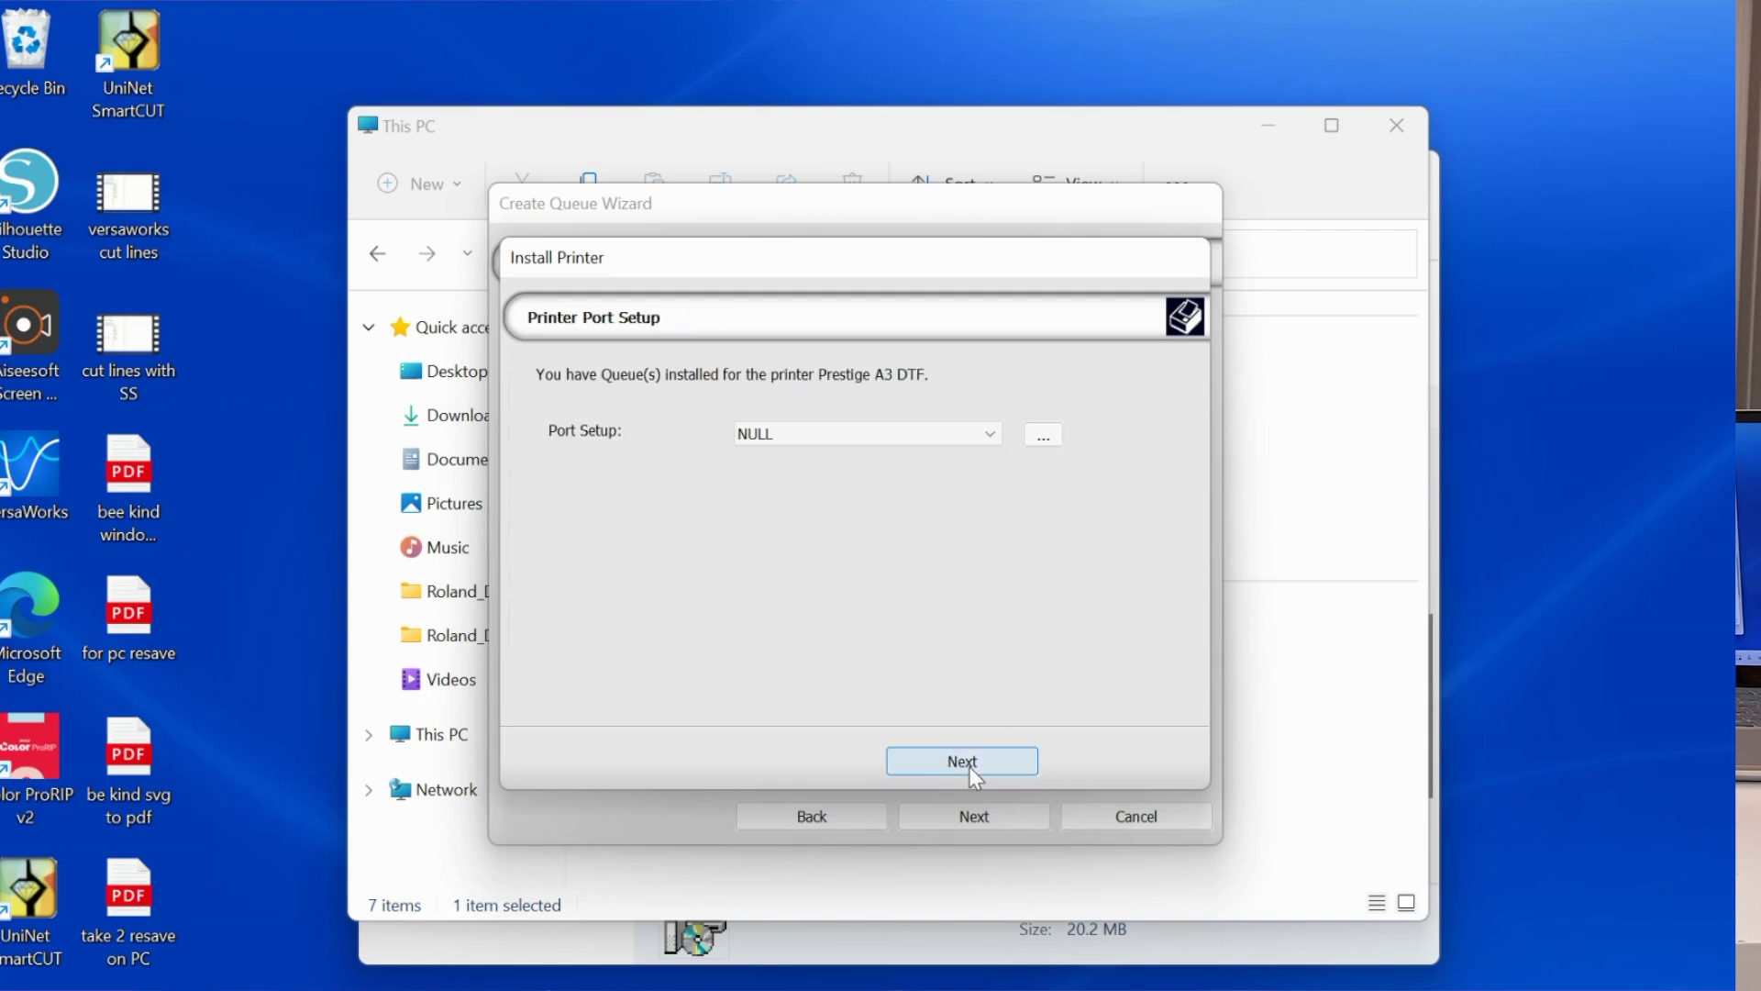
click(972, 762)
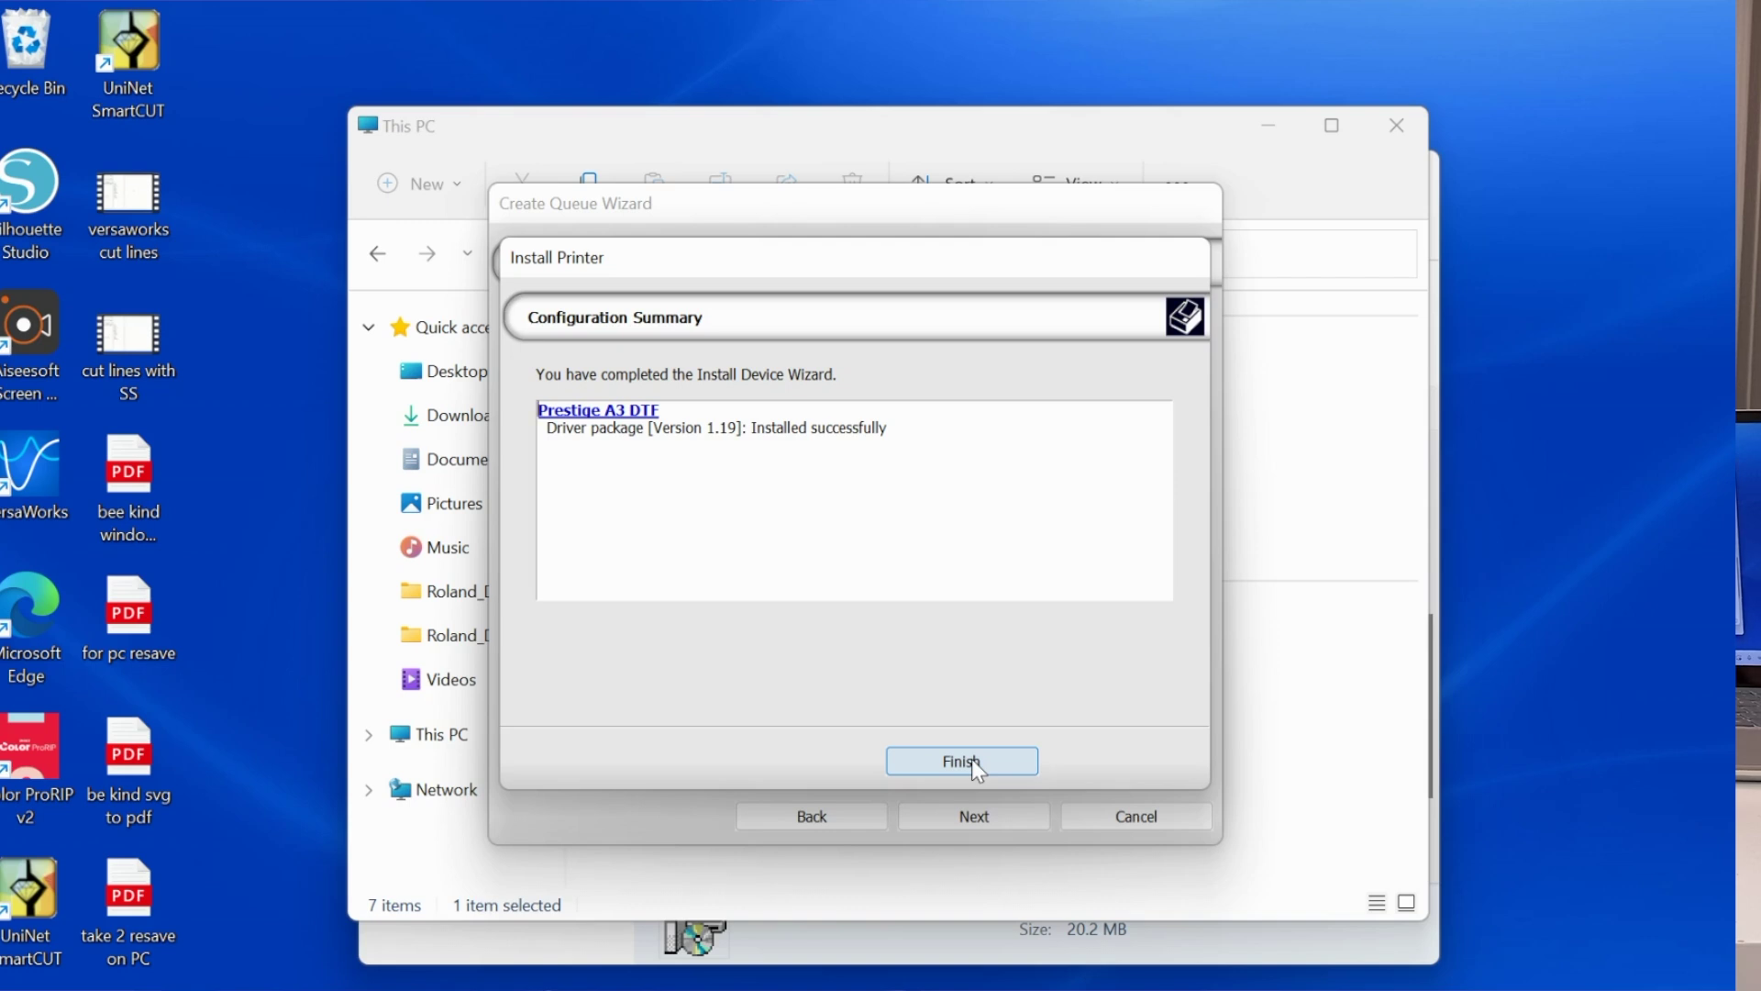
click(971, 760)
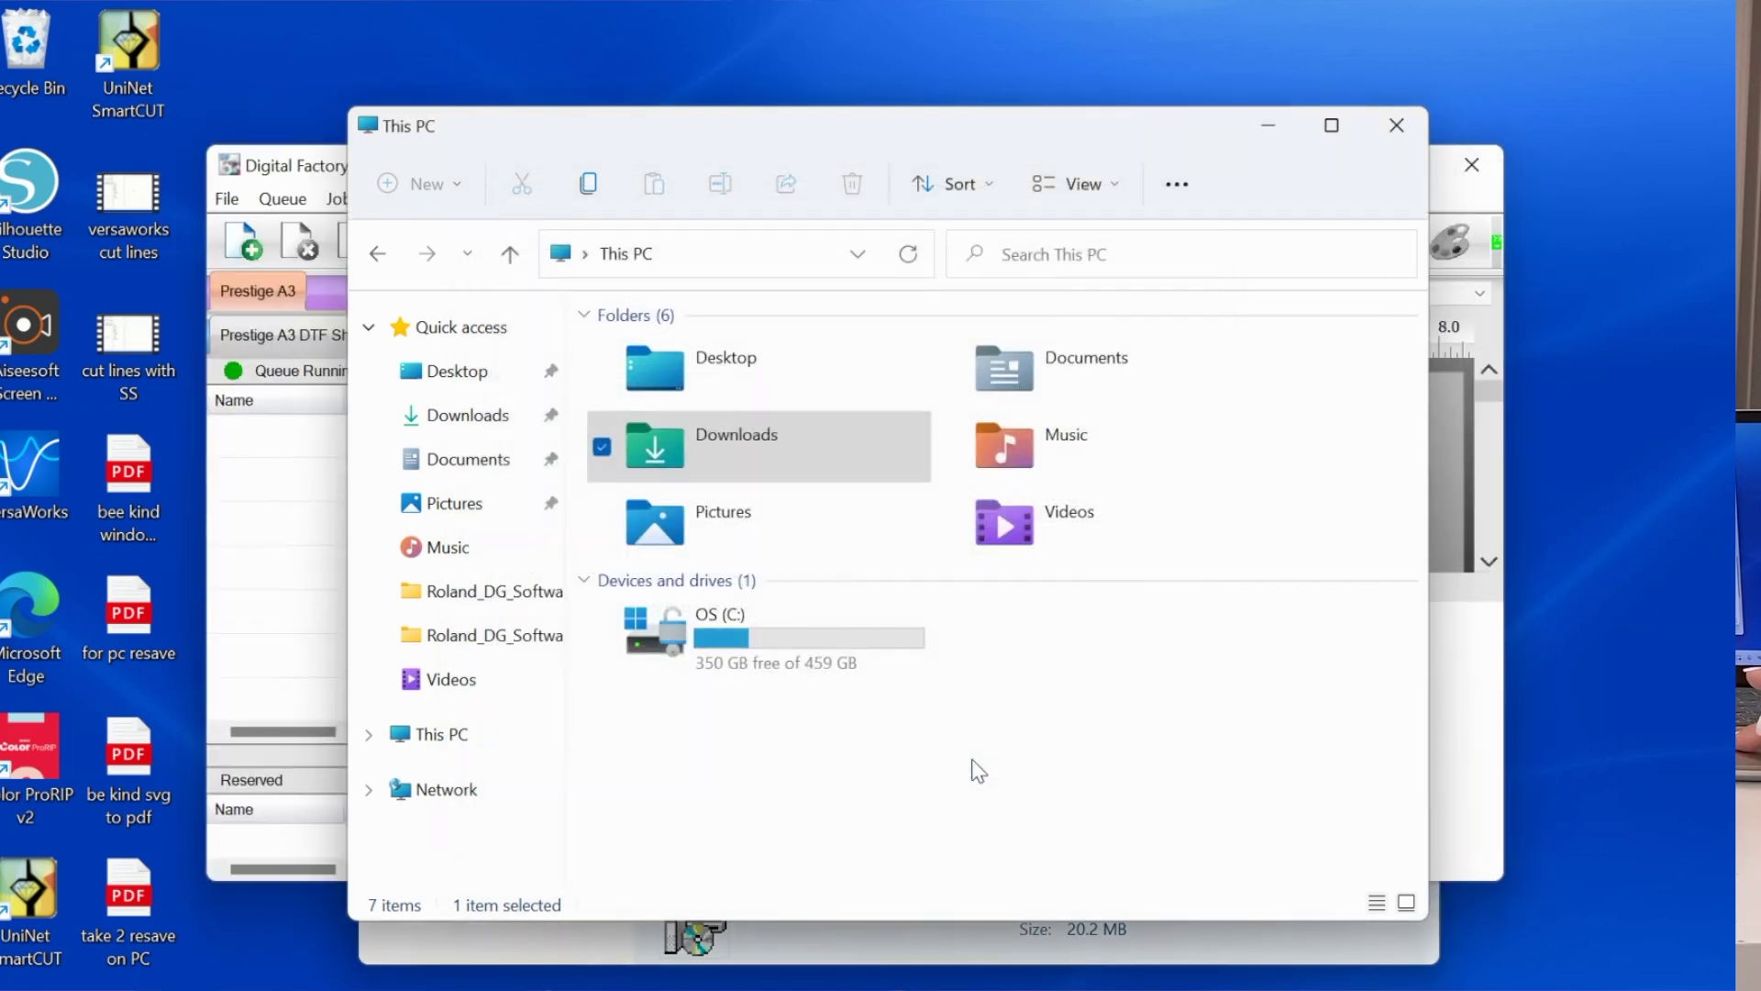
click(1258, 134)
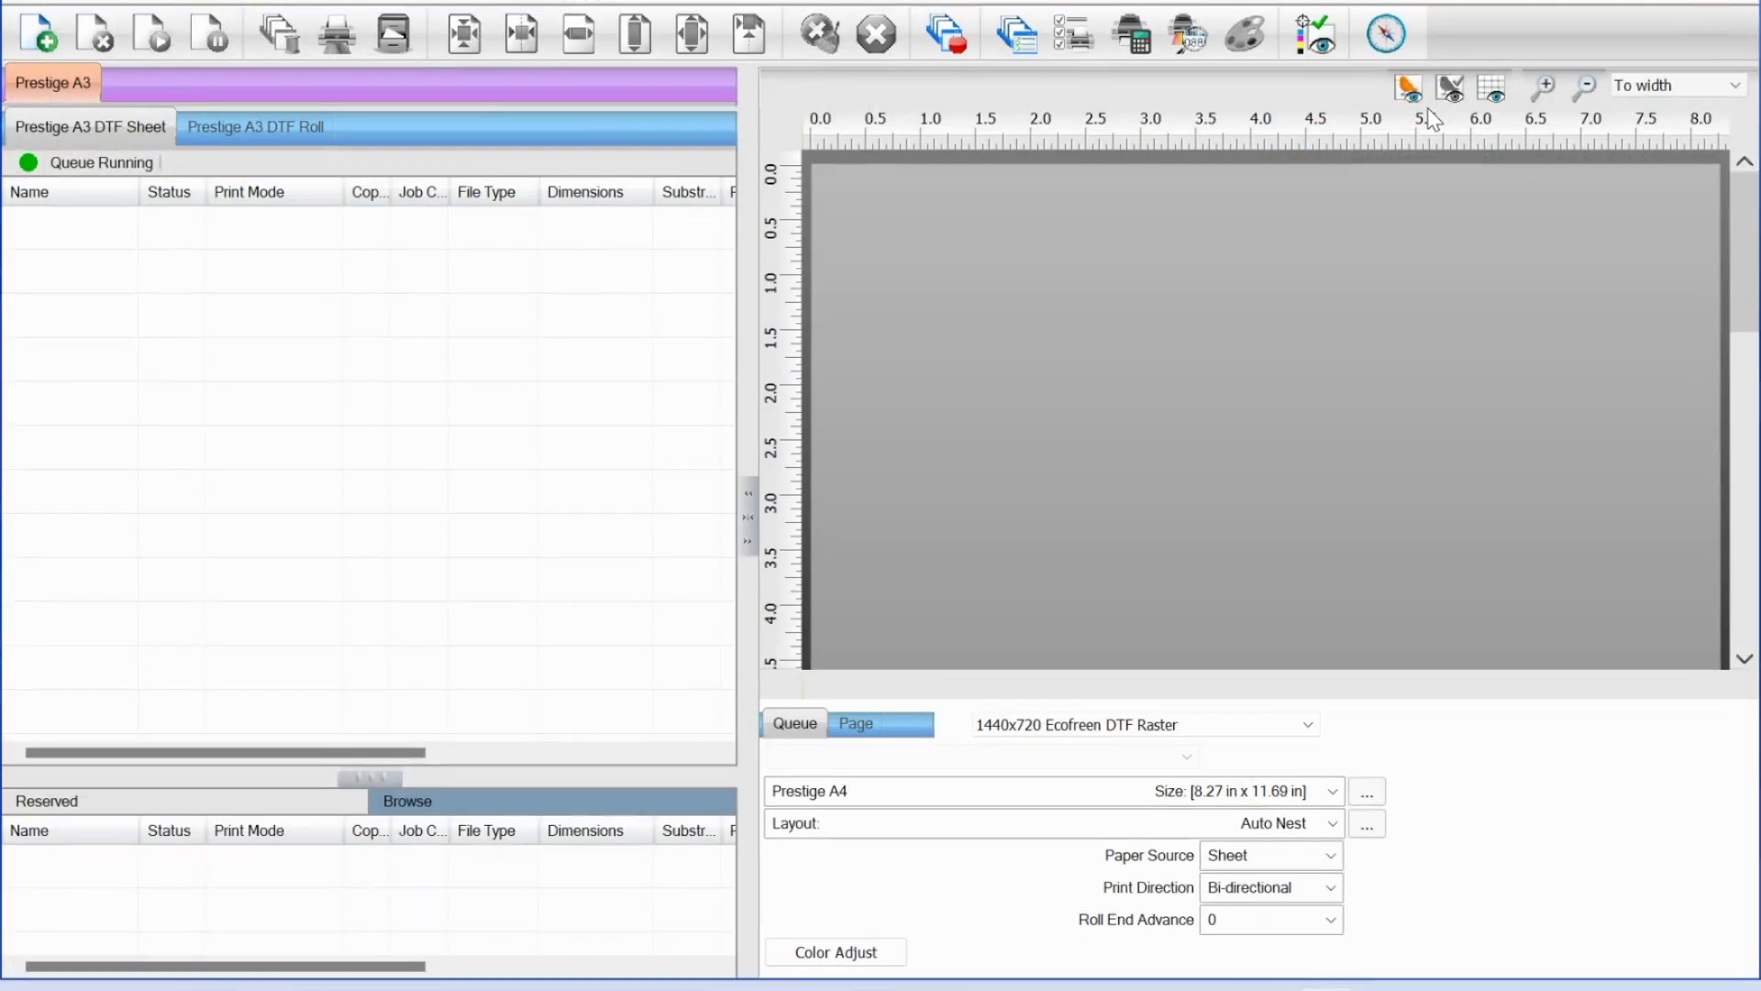